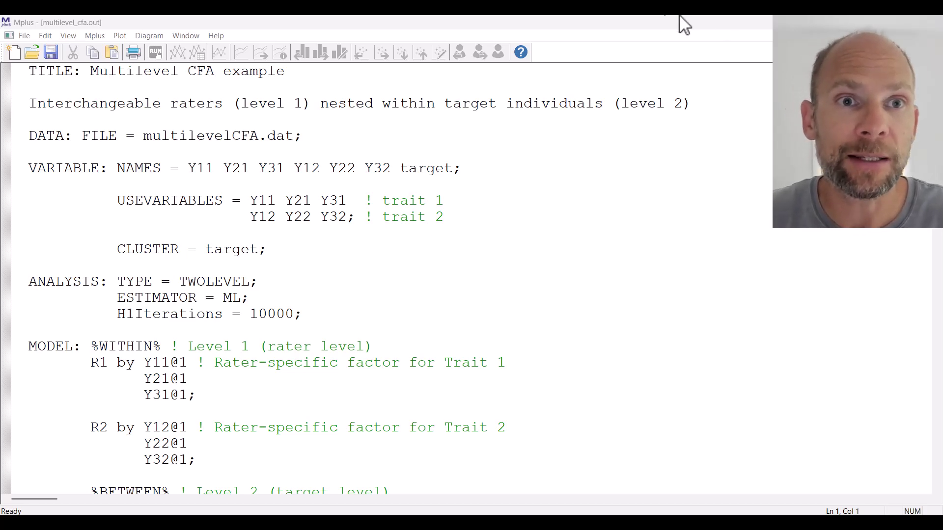
# Step: Switch to the multilevelCFA.dat data file and highlight the paired rater rows for targets 1 and 2
pyautogui.click(183, 36)
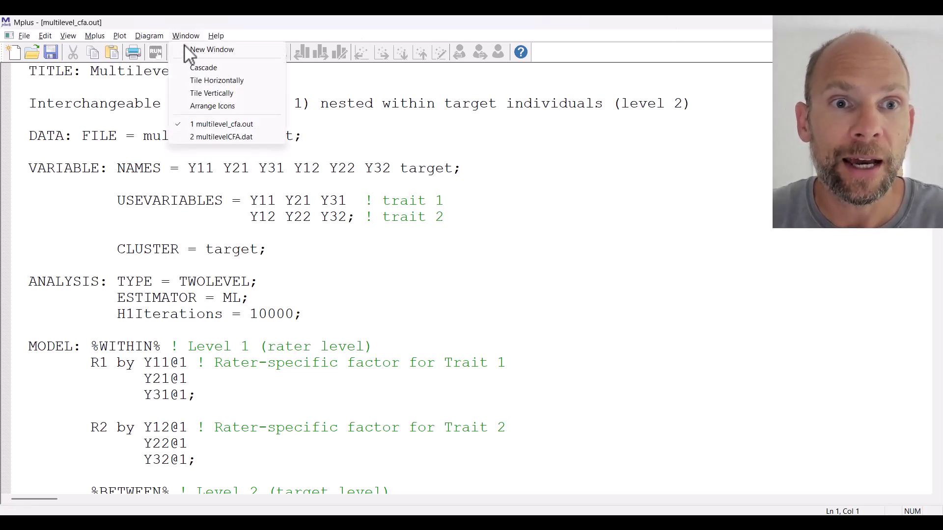
pyautogui.click(235, 138)
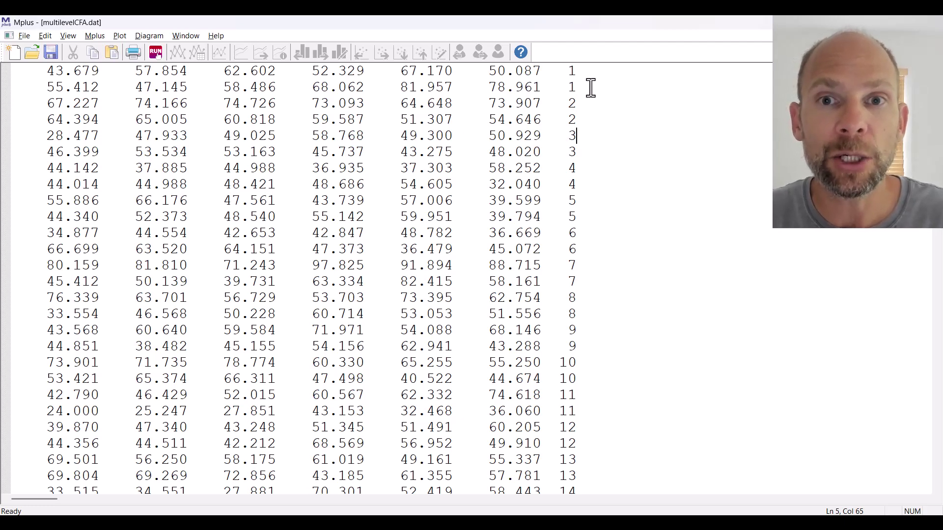
pyautogui.moveTo(589, 87); pyautogui.dragTo(37, 77)
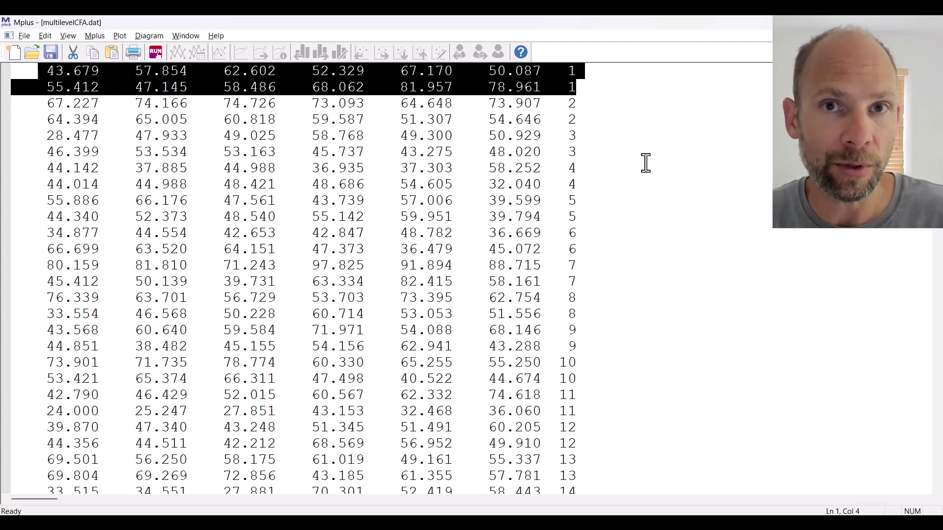
pyautogui.moveTo(579, 122); pyautogui.dragTo(18, 108)
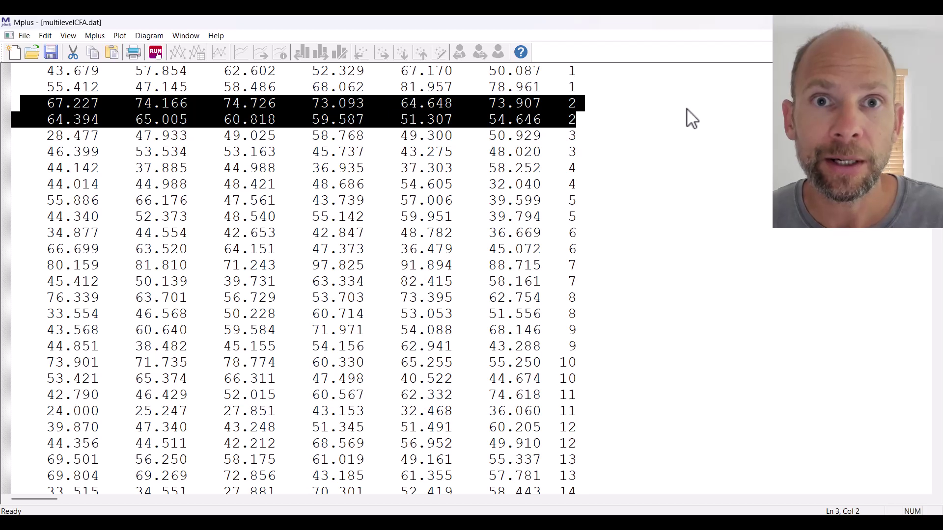
pyautogui.moveTo(38, 67); pyautogui.dragTo(613, 89)
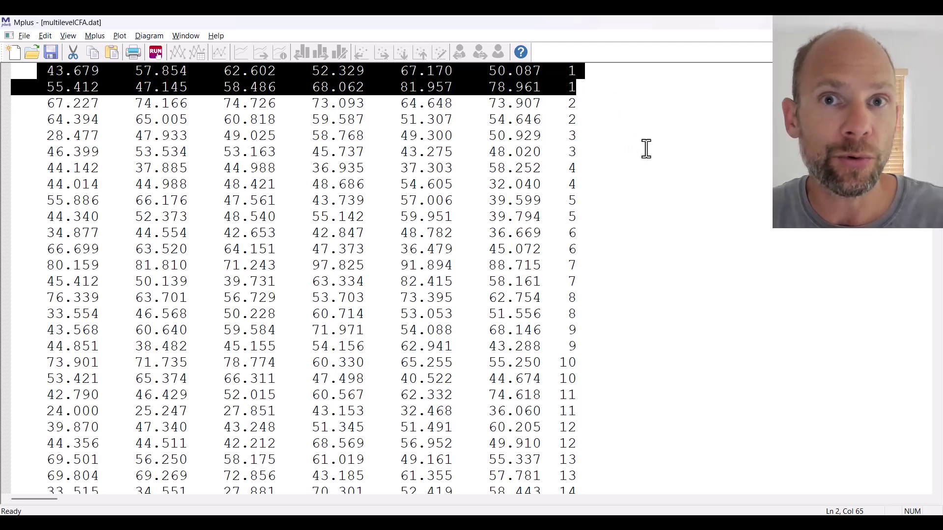
pyautogui.moveTo(37, 100); pyautogui.dragTo(602, 120)
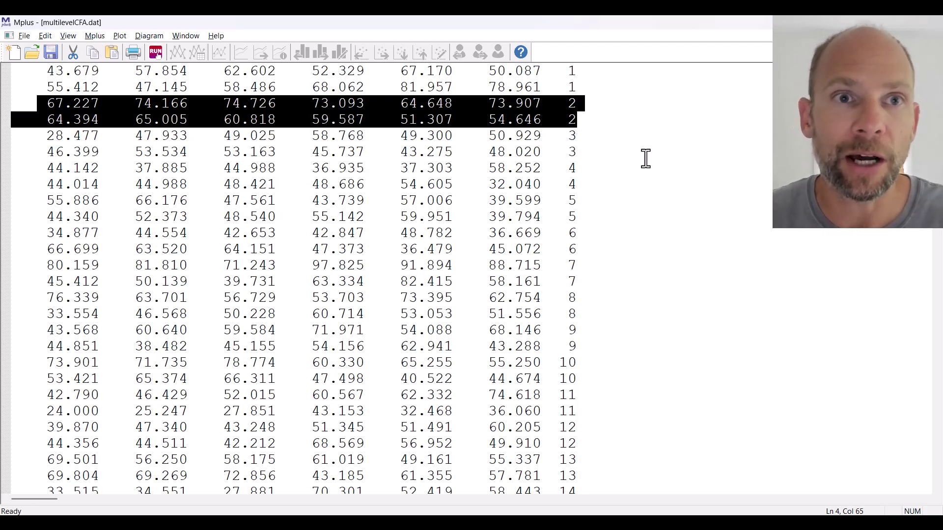
# Step: Return to multilevel_cfa.out and highlight the variable names, the USEVARIABLES list and the CLUSTER = target line
pyautogui.click(185, 36)
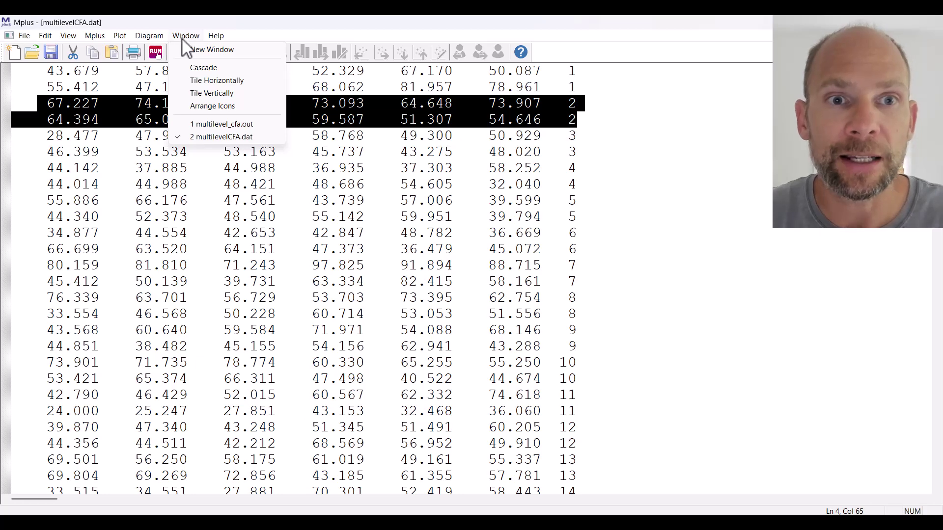
pyautogui.click(201, 126)
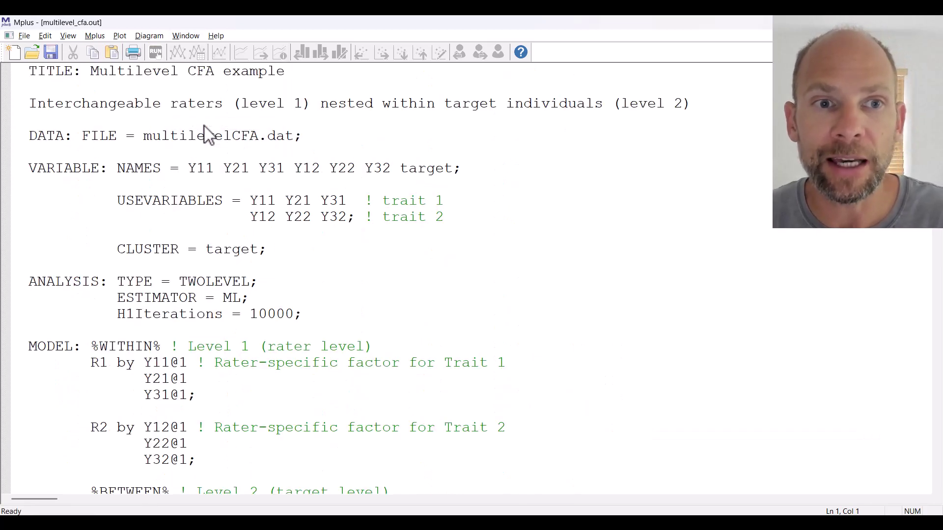
pyautogui.moveTo(188, 169); pyautogui.dragTo(465, 183)
pyautogui.click(236, 169)
pyautogui.moveTo(188, 168); pyautogui.dragTo(459, 183)
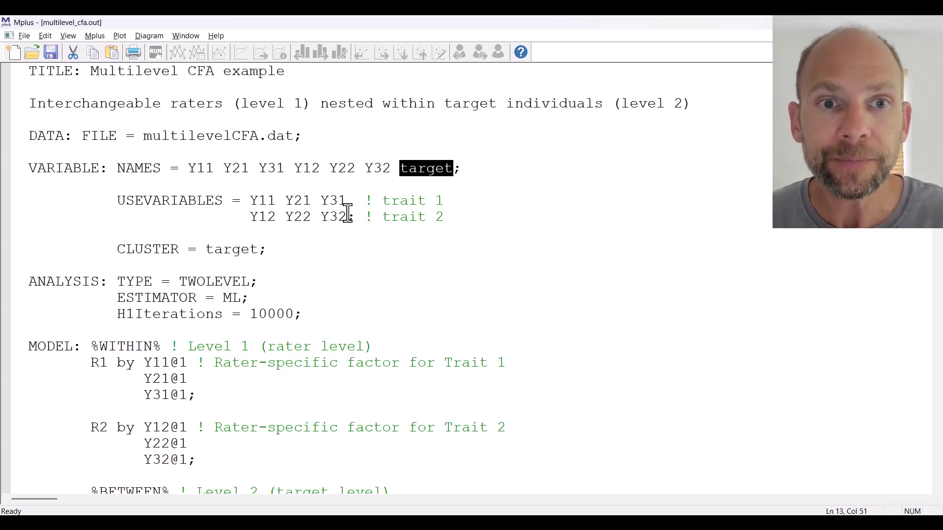
pyautogui.moveTo(120, 201); pyautogui.dragTo(252, 216)
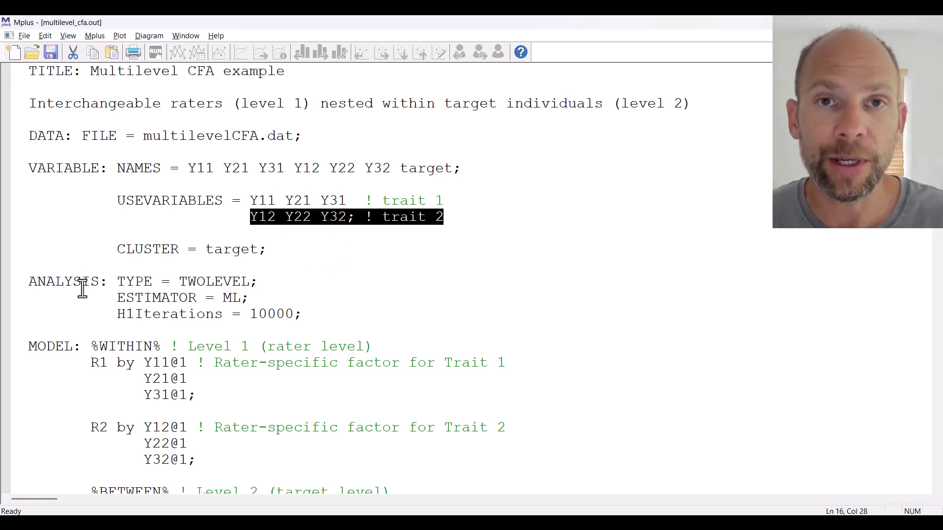
pyautogui.click(120, 250)
pyautogui.moveTo(119, 250); pyautogui.dragTo(273, 255)
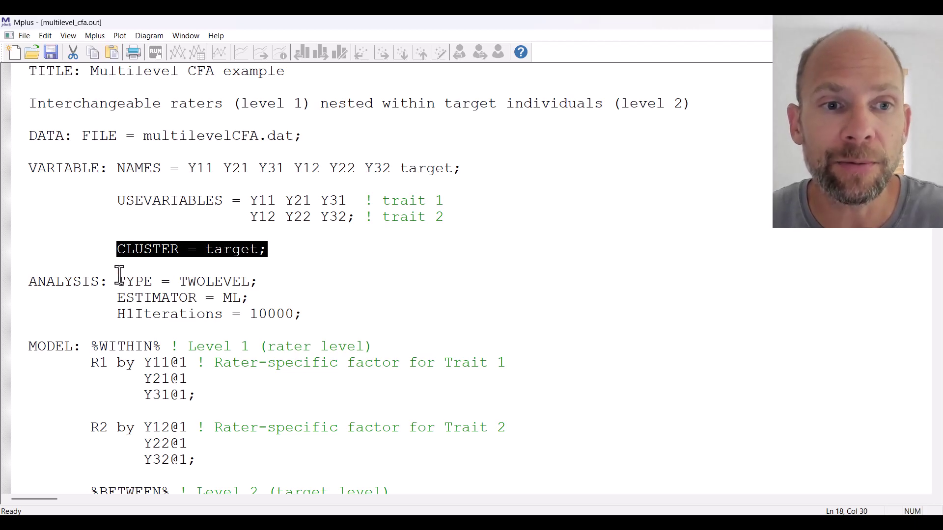
# Step: Highlight the ANALYSIS settings one by one: TYPE = TWOLEVEL, ESTIMATOR = ML and H1Iterations = 10000
pyautogui.moveTo(119, 283); pyautogui.dragTo(259, 282)
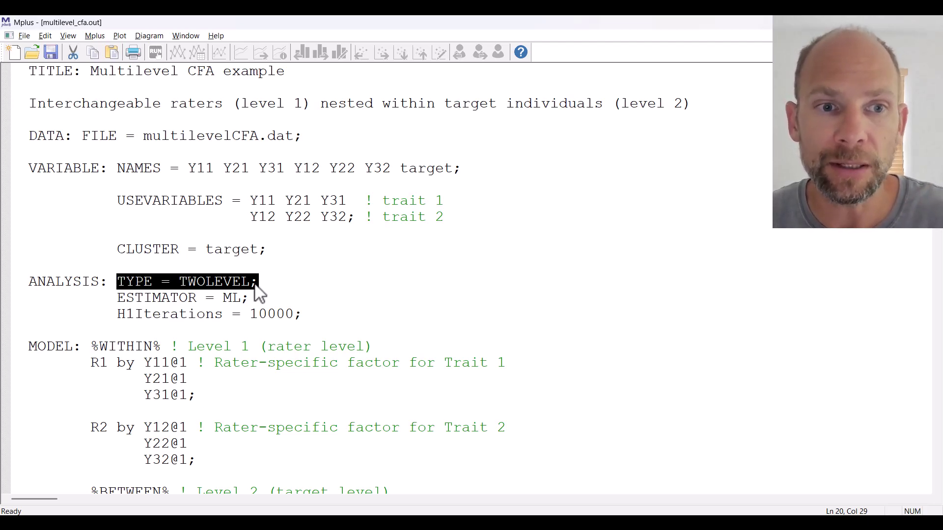
pyautogui.moveTo(119, 299); pyautogui.dragTo(251, 295)
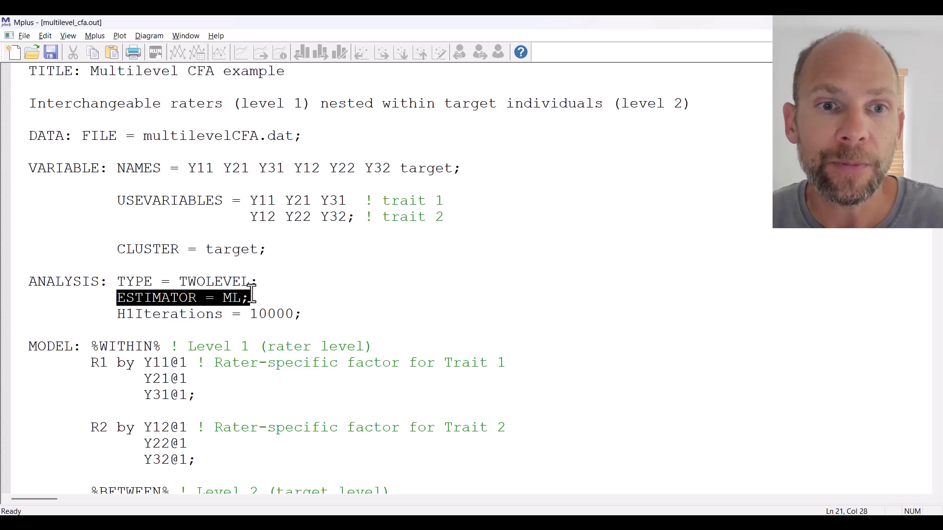
pyautogui.moveTo(116, 314); pyautogui.dragTo(306, 314)
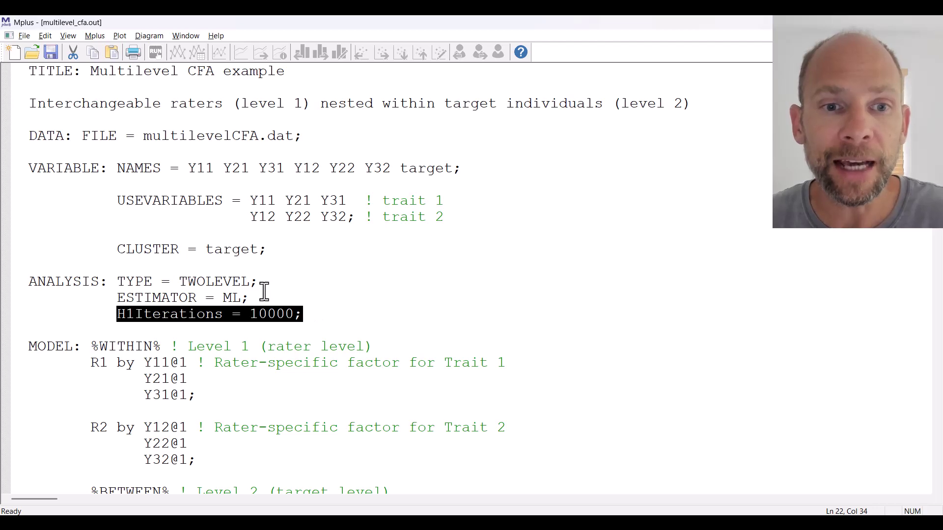
# Step: Highlight the %WITHIN% level 1 heading and the rater-specific factor definitions R1 and R2 in the MODEL section
pyautogui.scroll(-6, 264, 292)
pyautogui.scroll(2, 264, 291)
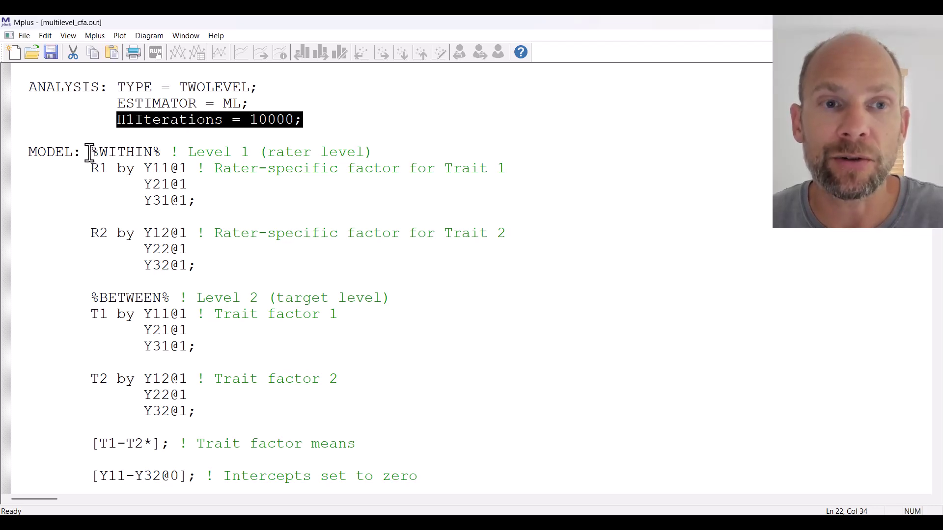
pyautogui.moveTo(89, 153); pyautogui.dragTo(252, 156)
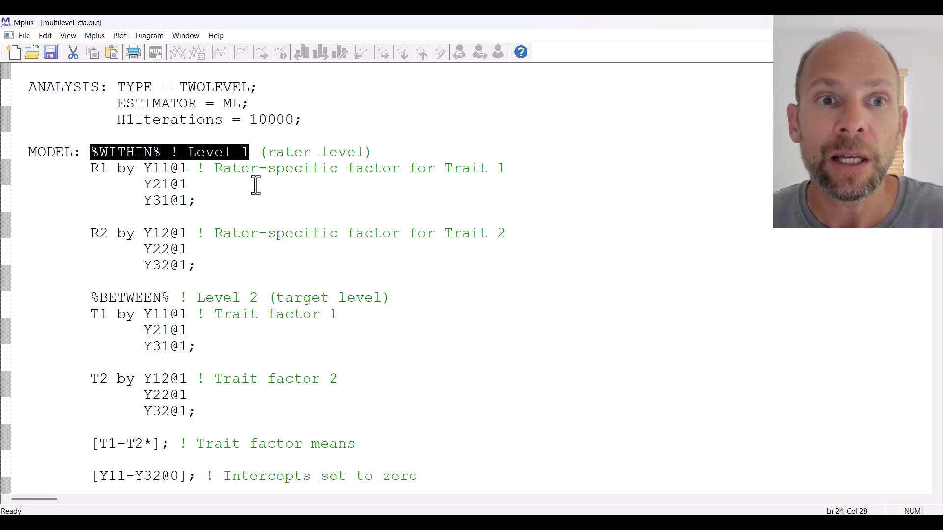
pyautogui.moveTo(386, 155); pyautogui.dragTo(259, 157)
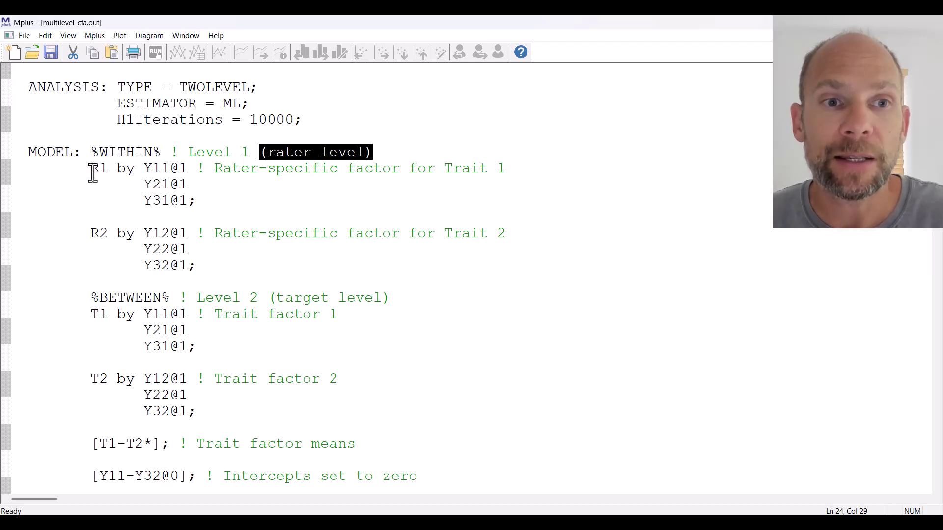
pyautogui.moveTo(91, 168); pyautogui.dragTo(217, 202)
pyautogui.moveTo(82, 233); pyautogui.dragTo(213, 261)
pyautogui.moveTo(92, 168); pyautogui.dragTo(206, 193)
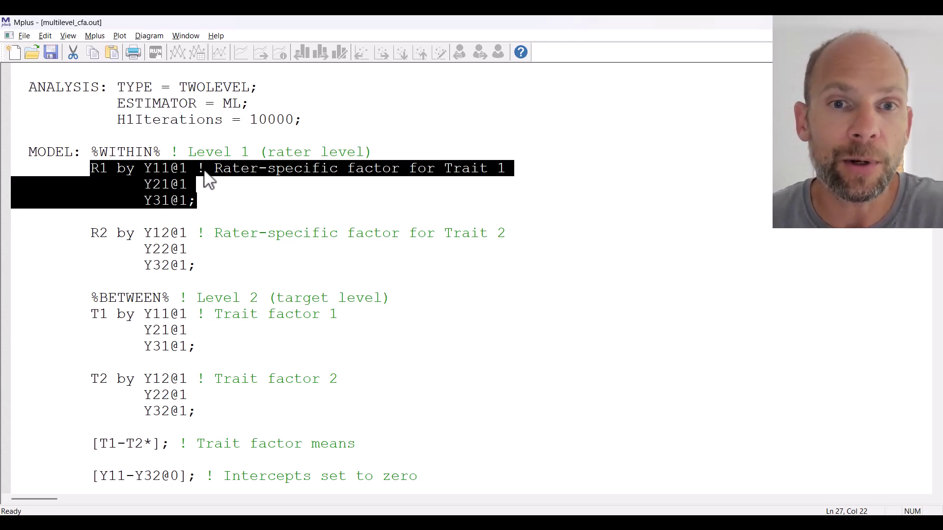
pyautogui.click(86, 233)
pyautogui.moveTo(87, 234); pyautogui.dragTo(196, 266)
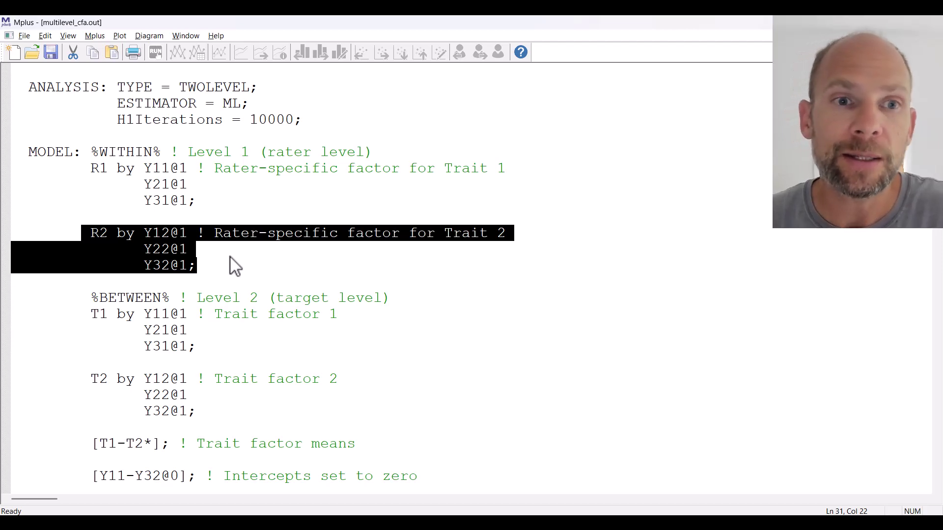
# Step: Highlight the fixed loadings Y21@1 and Y31@1 of the within-level factor R1
pyautogui.click(187, 186)
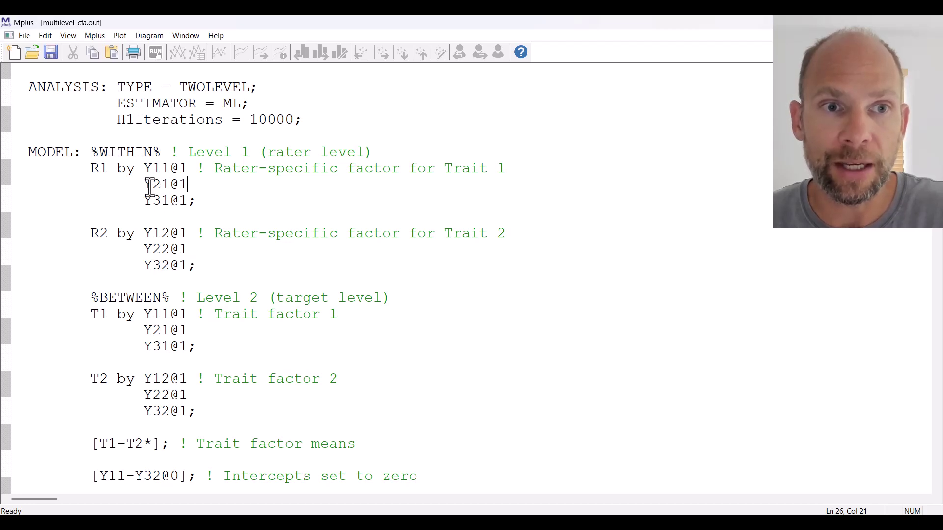
pyautogui.moveTo(145, 184); pyautogui.dragTo(188, 195)
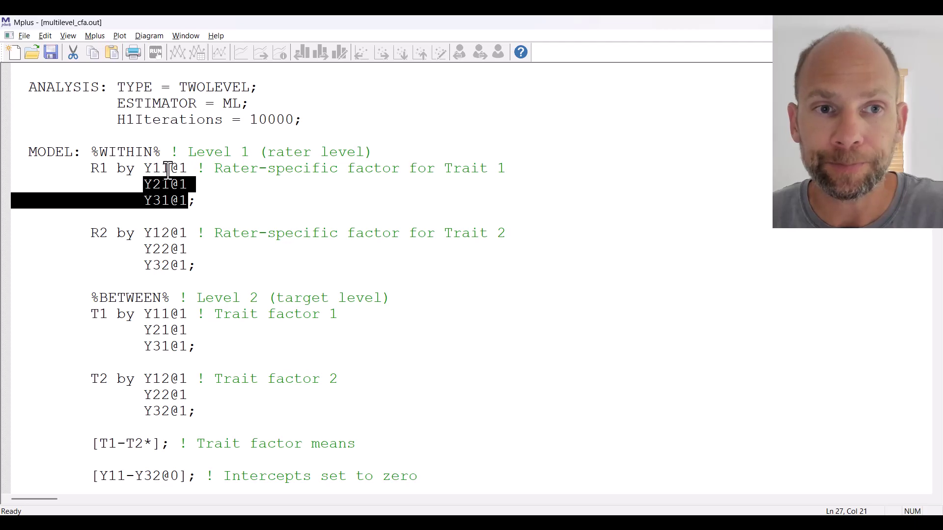
pyautogui.moveTo(152, 170); pyautogui.dragTo(204, 198)
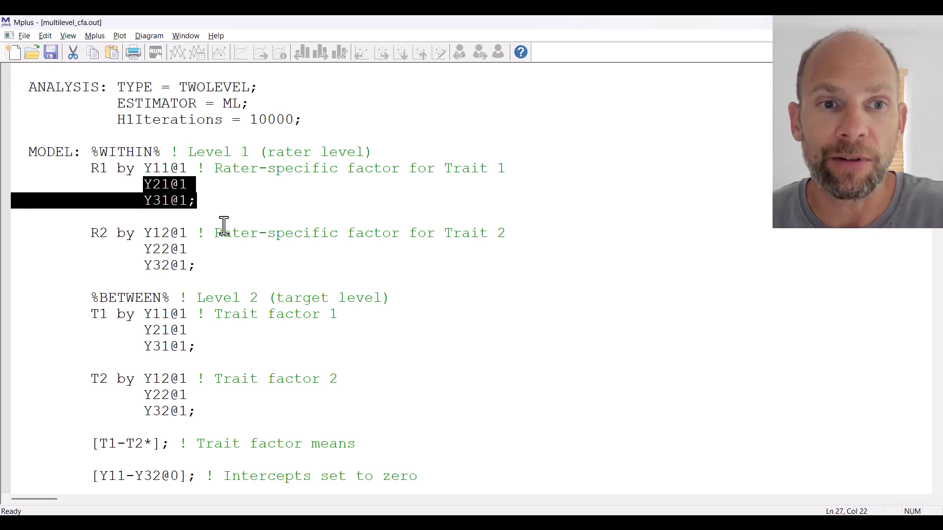
# Step: Highlight the %BETWEEN% trait factor T1 definition and the lines for trait factor means, zero intercepts and zero residual variances
pyautogui.click(90, 300)
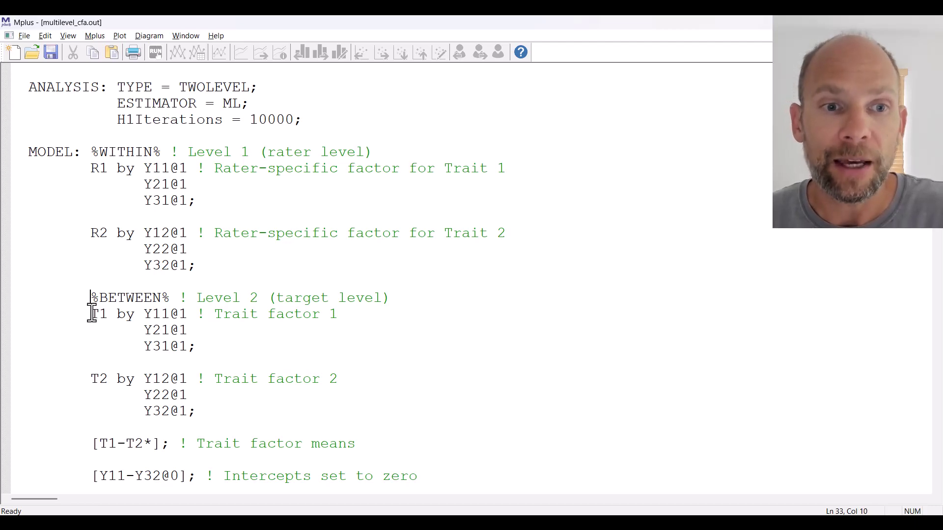
pyautogui.moveTo(91, 314); pyautogui.dragTo(197, 341)
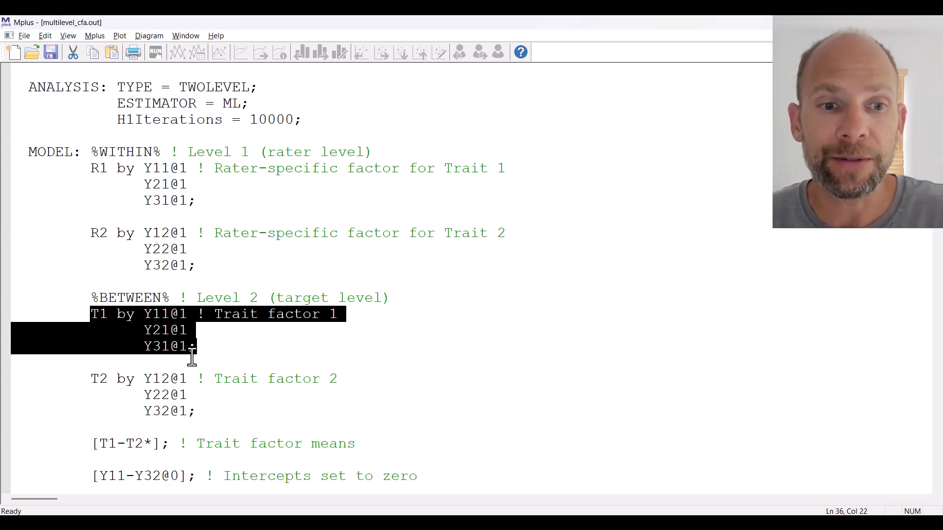
pyautogui.scroll(-2, 192, 358)
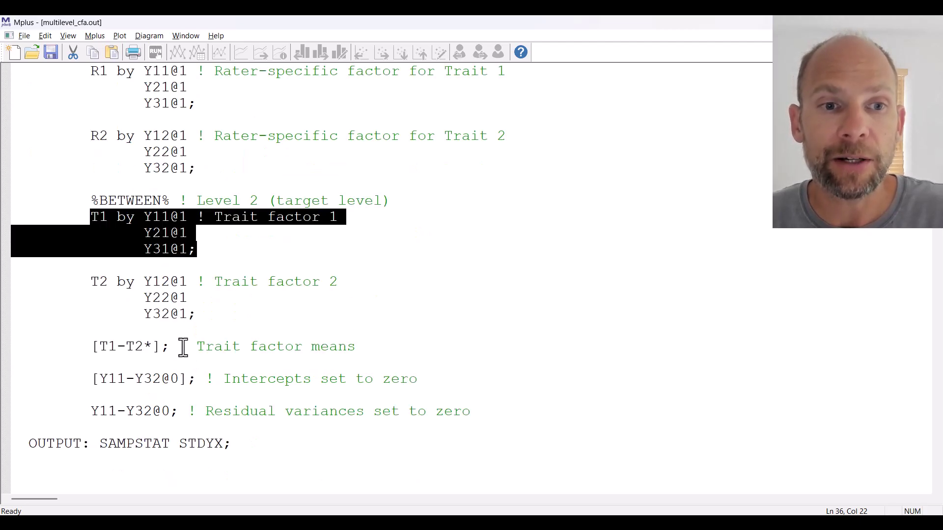
pyautogui.moveTo(91, 350); pyautogui.dragTo(363, 351)
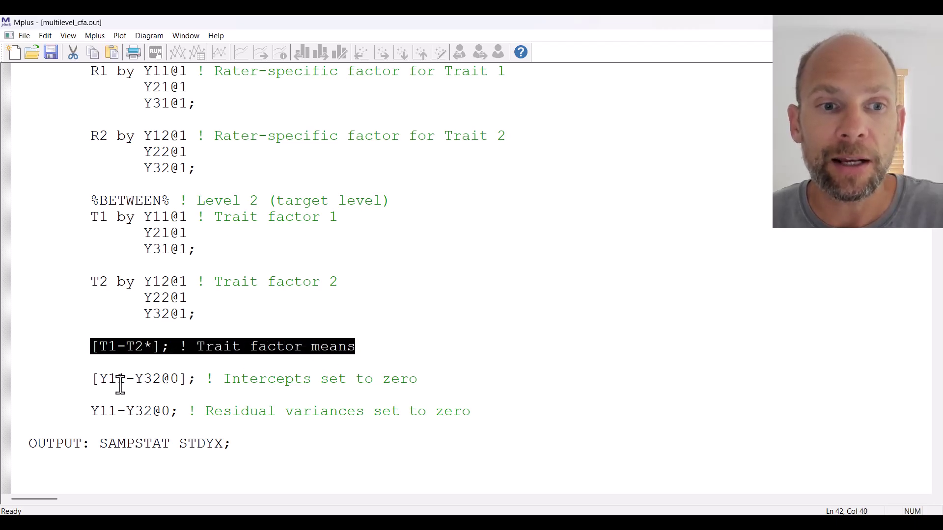
pyautogui.moveTo(92, 381); pyautogui.dragTo(420, 380)
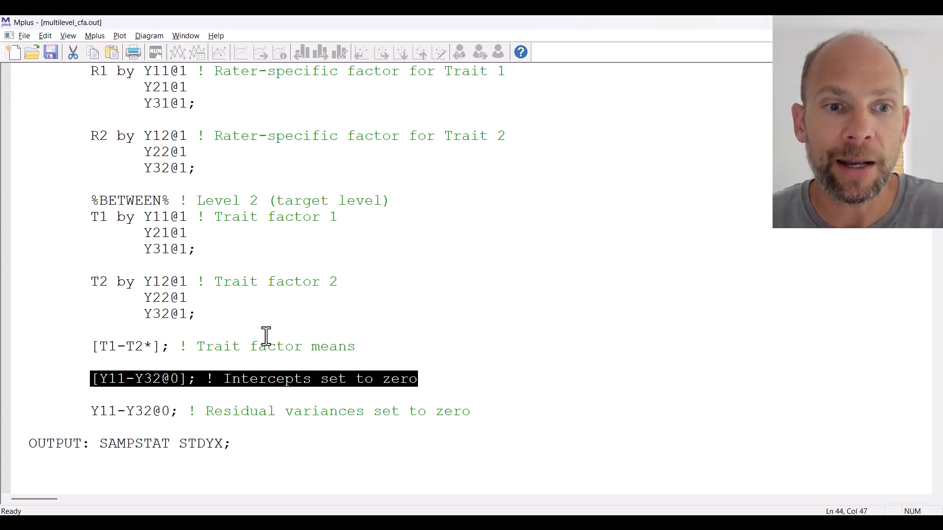
pyautogui.click(90, 414)
pyautogui.moveTo(90, 414); pyautogui.dragTo(472, 419)
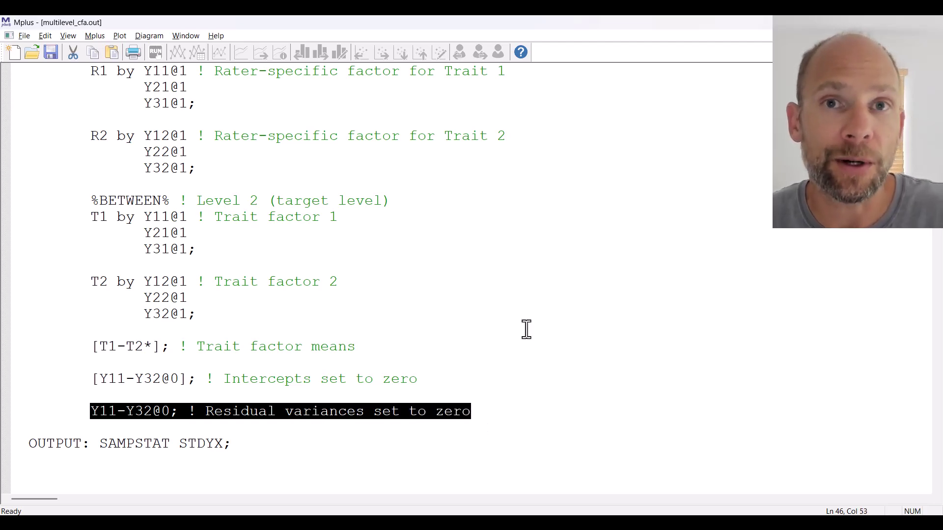
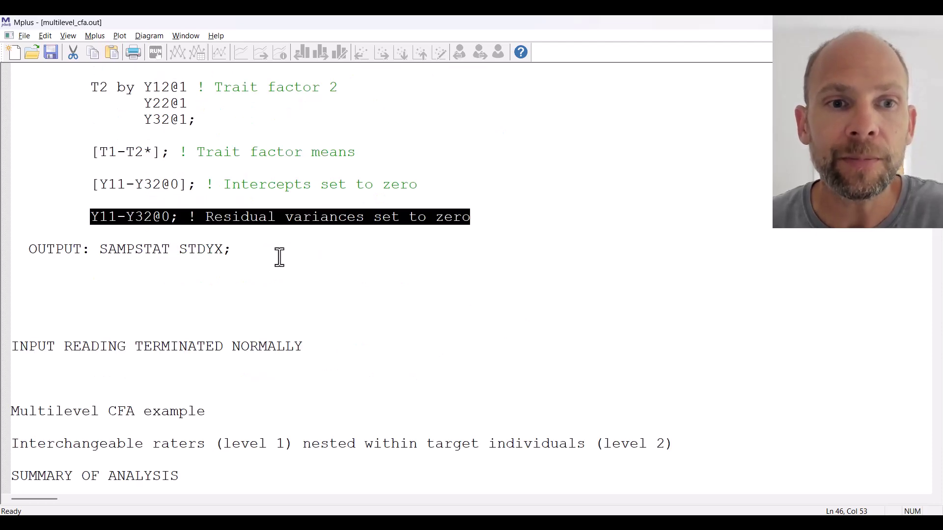
# Step: Highlight the SAMPSTAT and STDYX options in the OUTPUT command
pyautogui.doubleClick(134, 251)
pyautogui.doubleClick(208, 249)
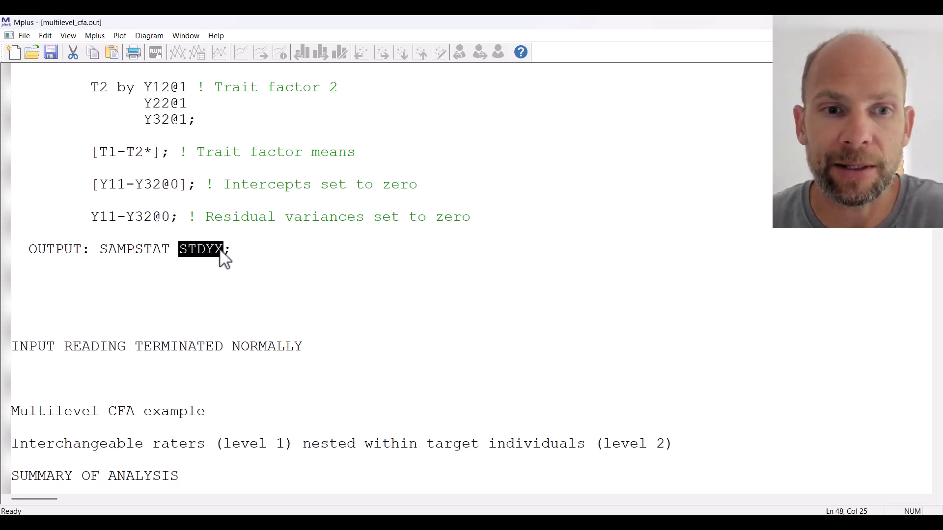
# Step: Highlight the number of observations in the Summary of Analysis and continue to the Summary of Data section
pyautogui.scroll(-2, 220, 252)
pyautogui.scroll(-4, 219, 249)
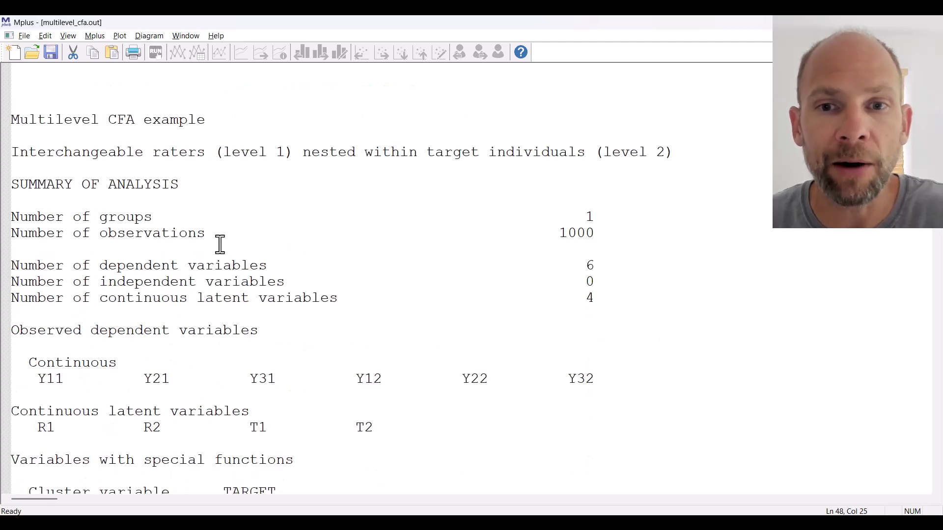
pyautogui.scroll(-2, 217, 242)
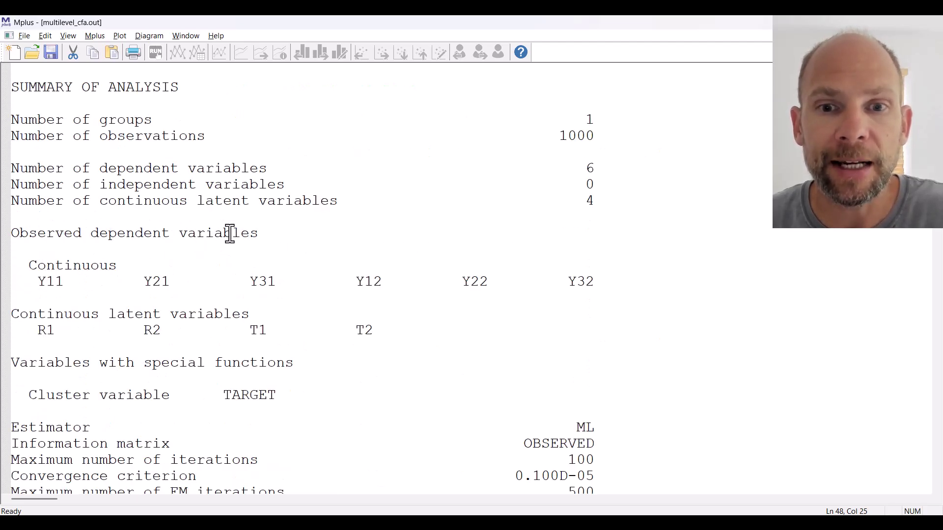
pyautogui.moveTo(595, 136); pyautogui.dragTo(557, 139)
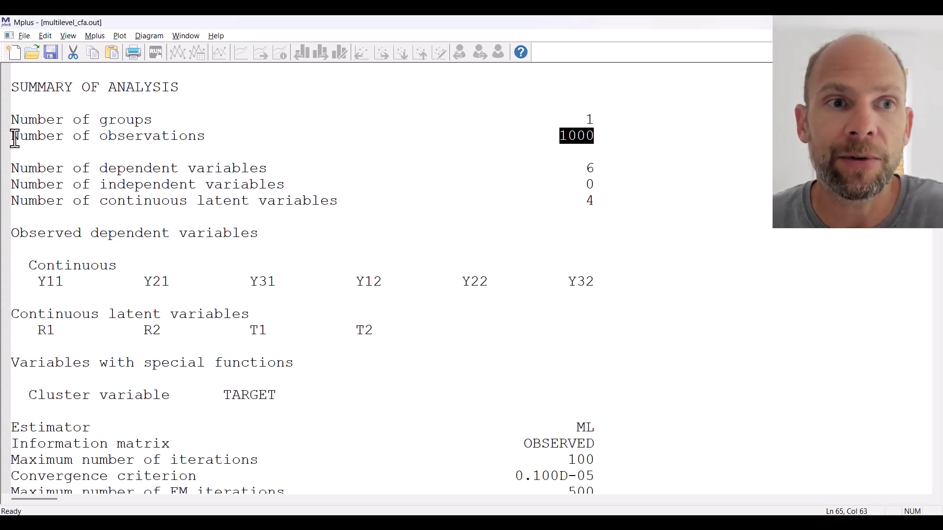
pyautogui.moveTo(12, 137); pyautogui.dragTo(621, 142)
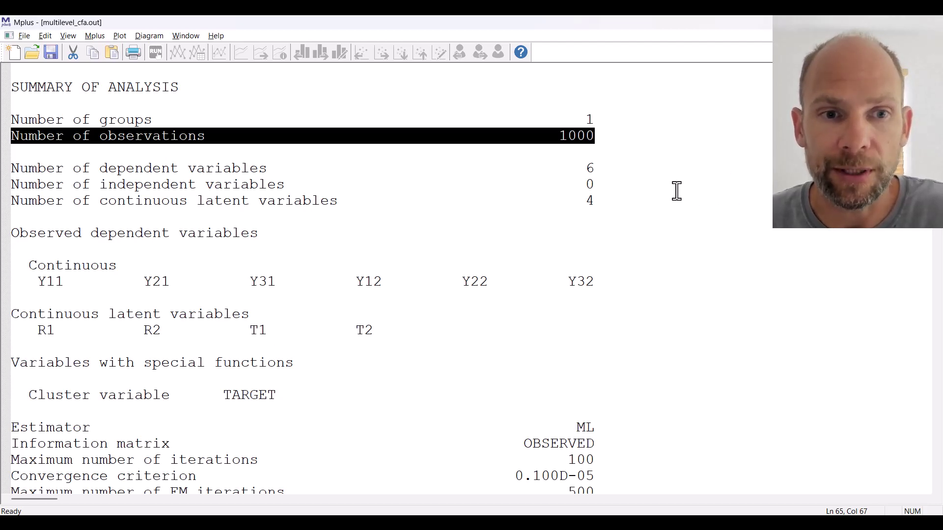
pyautogui.scroll(-8, 676, 199)
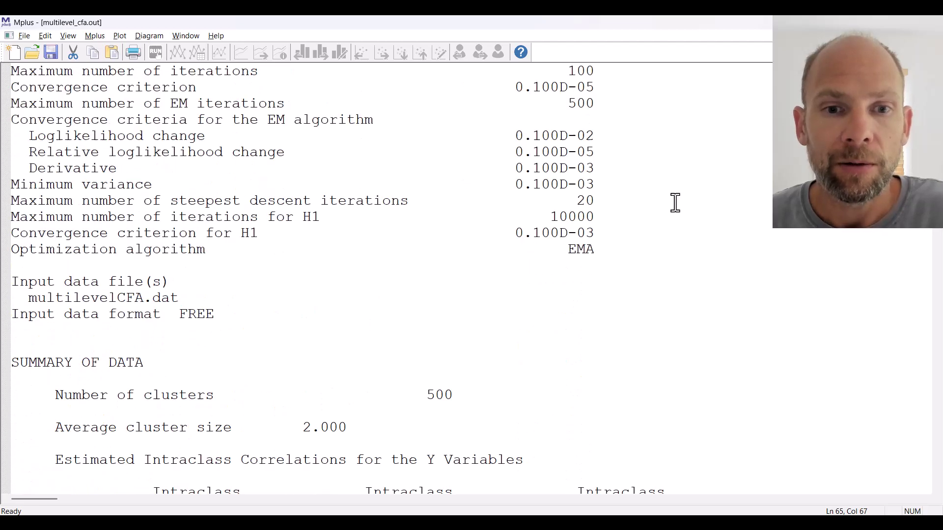
# Step: Highlight the number of clusters and the average cluster size in the Summary of Data
pyautogui.scroll(-4, 675, 203)
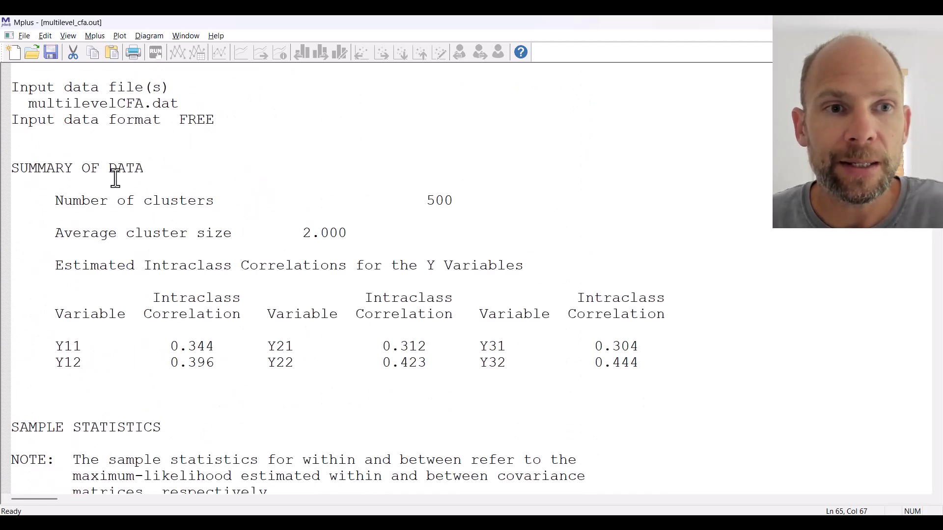
pyautogui.moveTo(55, 200); pyautogui.dragTo(461, 201)
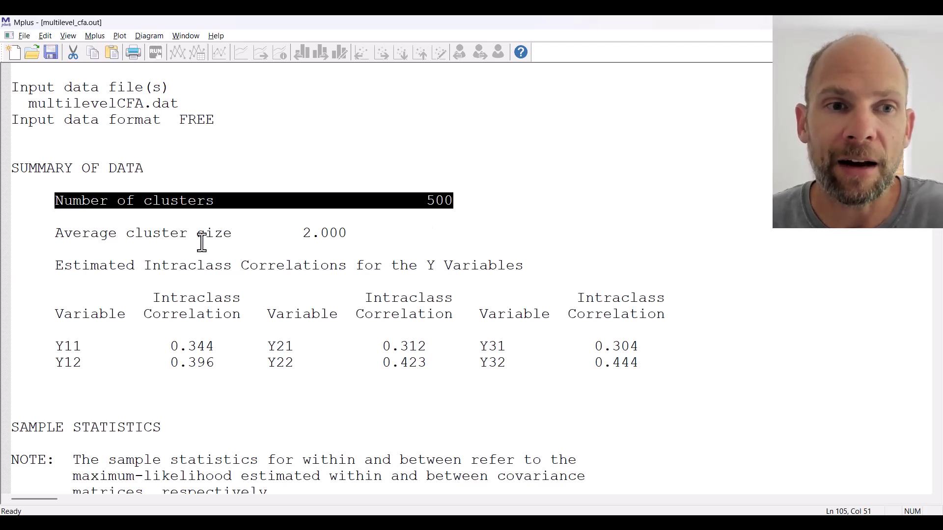
pyautogui.moveTo(54, 234); pyautogui.dragTo(361, 241)
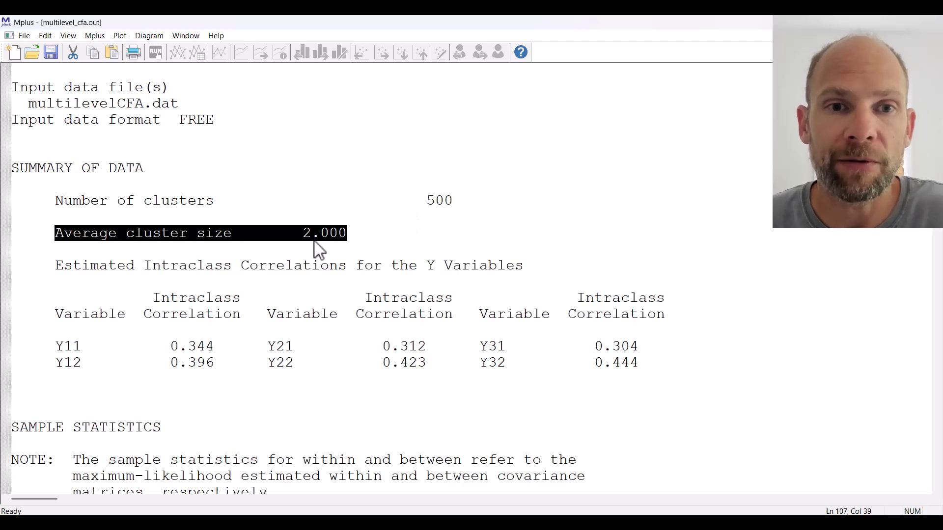
# Step: Return to the Summary of Analysis and highlight the number of observations for comparison with the cluster information
pyautogui.scroll(6, 440, 202)
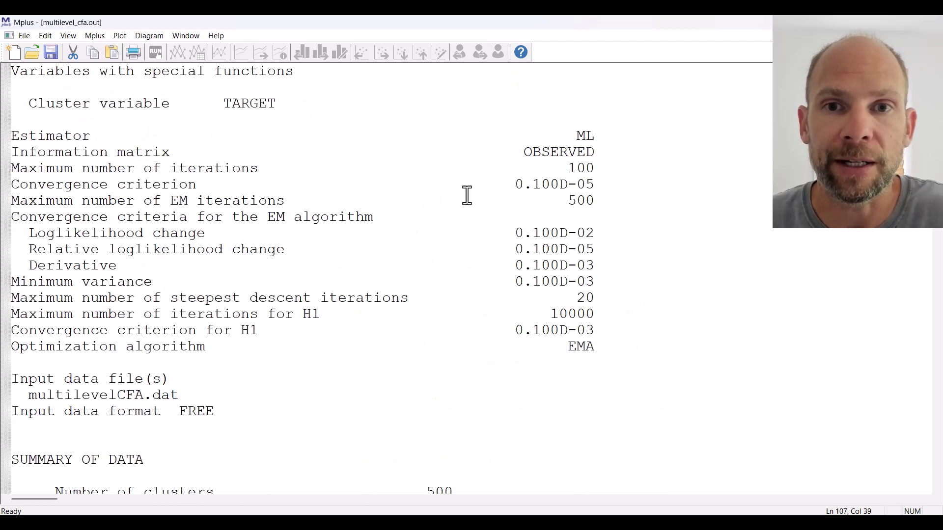
pyautogui.scroll(8, 550, 149)
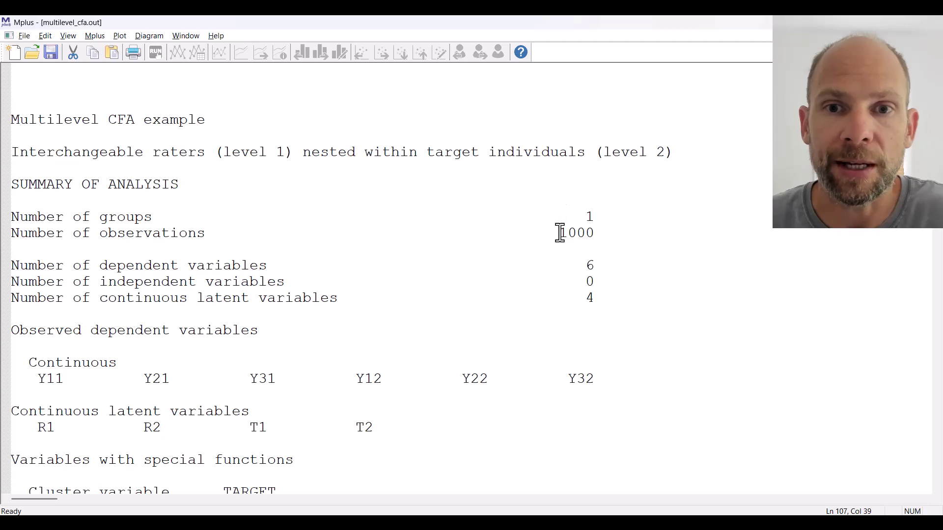
pyautogui.moveTo(559, 233); pyautogui.dragTo(641, 233)
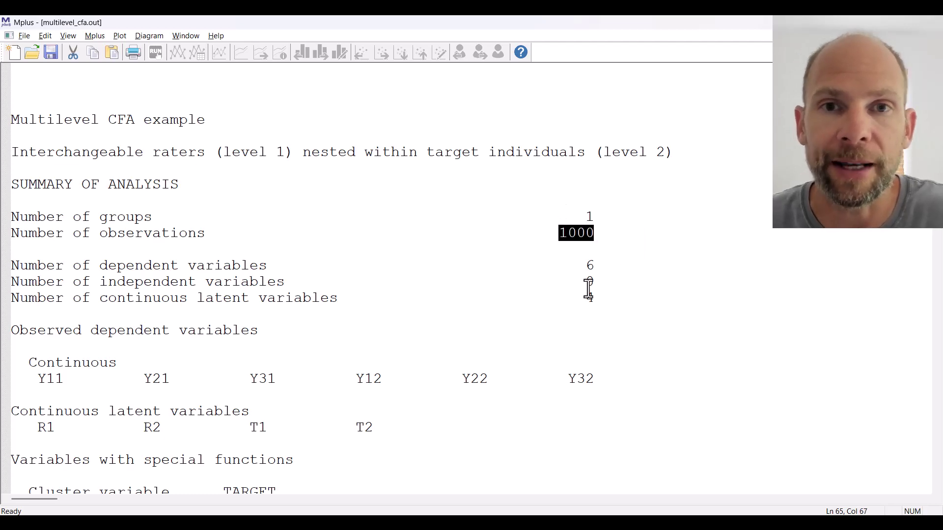
# Step: Highlight the estimated intraclass correlations of Y21 and Y32 in the Summary of Data
pyautogui.scroll(-15, 427, 228)
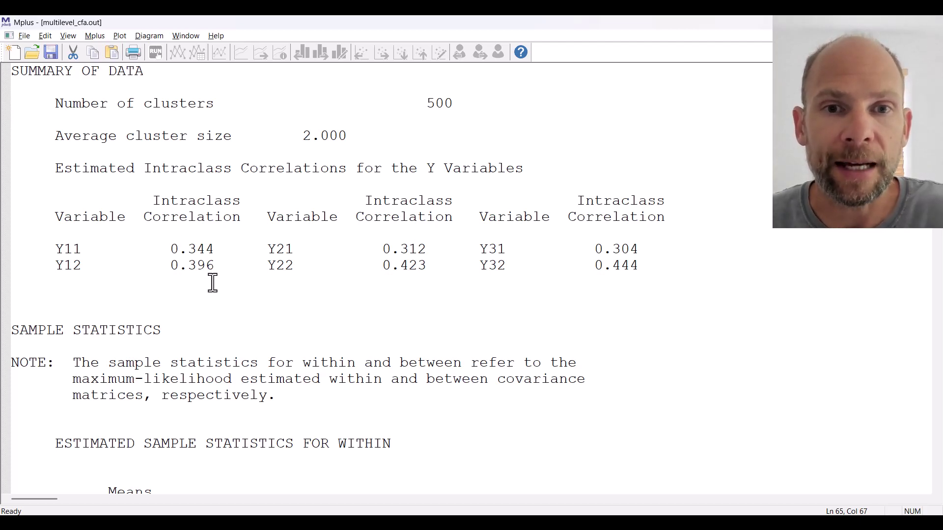
pyautogui.moveTo(382, 249); pyautogui.dragTo(433, 251)
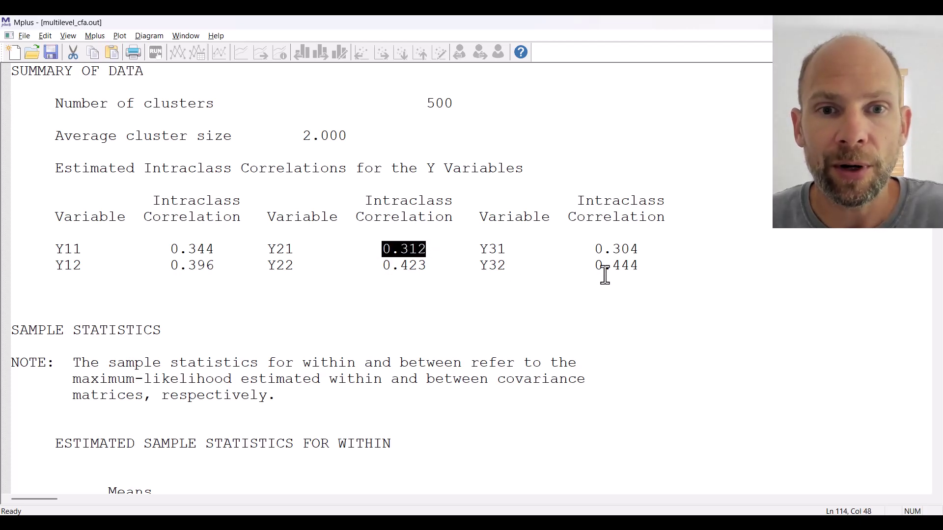
pyautogui.moveTo(595, 267); pyautogui.dragTo(646, 270)
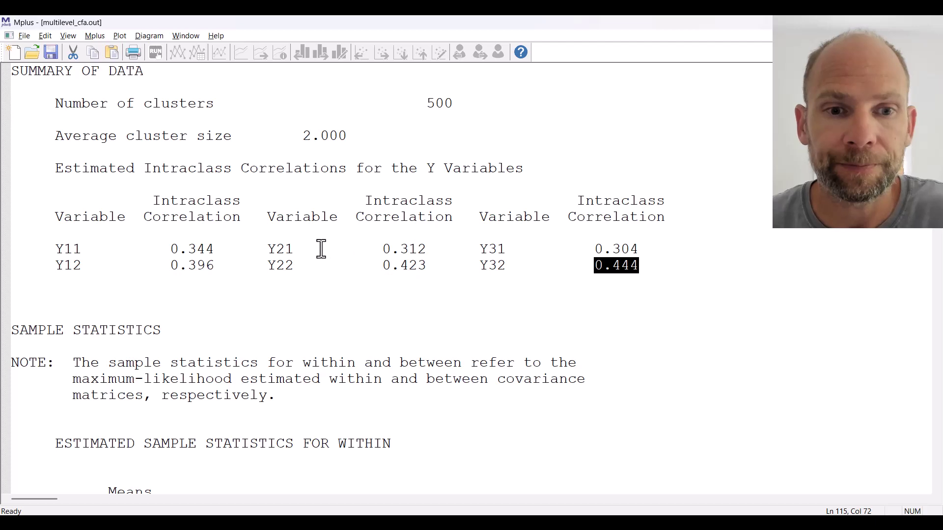
# Step: Highlight the means of all six Y variables in the Estimated Sample Statistics for Within
pyautogui.scroll(-4, 317, 249)
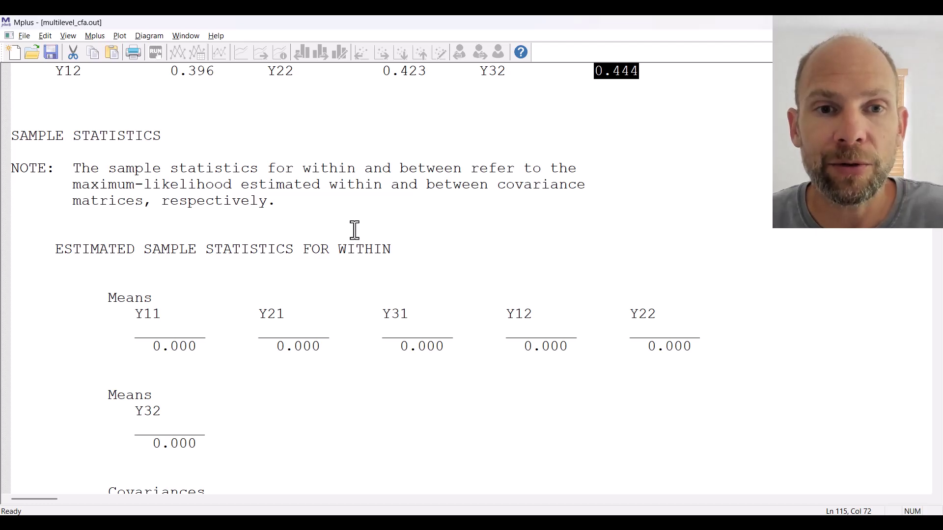
pyautogui.scroll(-4, 354, 229)
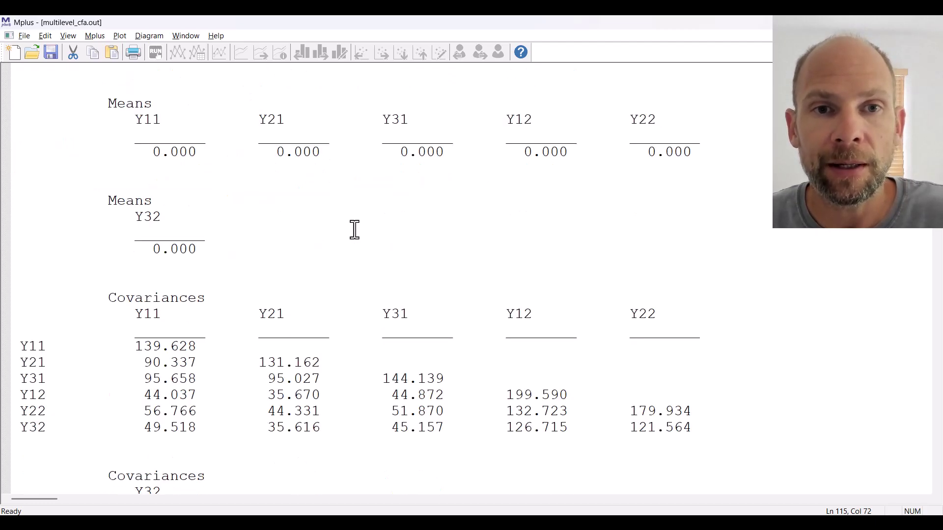
pyautogui.scroll(2, 355, 230)
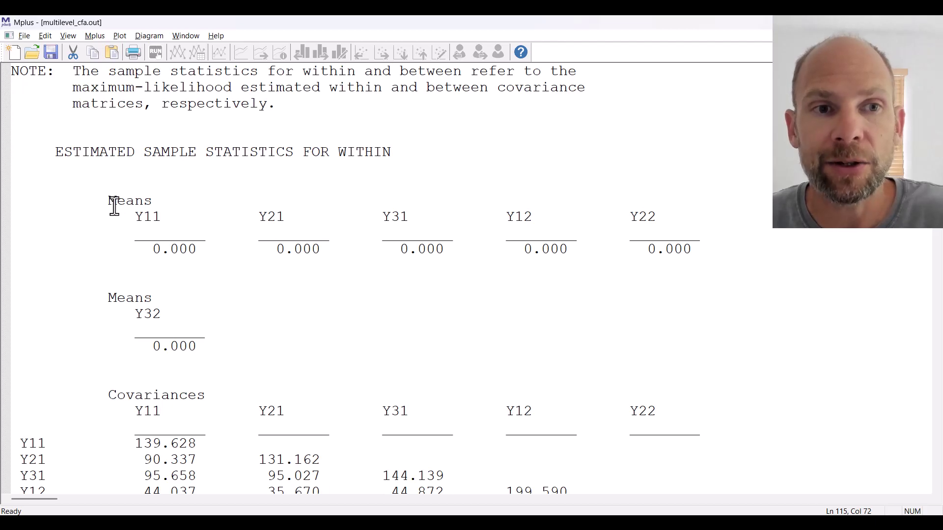
pyautogui.moveTo(111, 201); pyautogui.dragTo(267, 353)
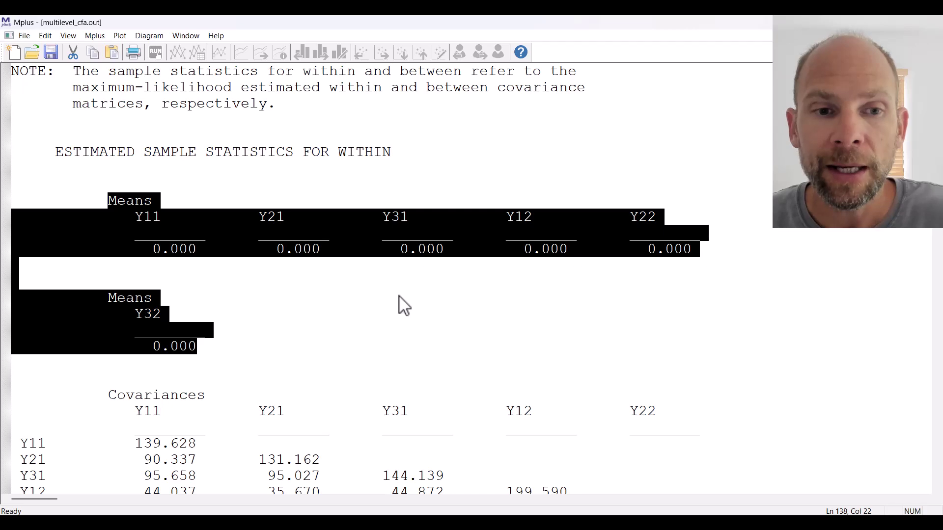
# Step: Examine the within-level covariances and correlations and the between-level means, covariances and correlations in the sample statistics
pyautogui.scroll(-4, 397, 290)
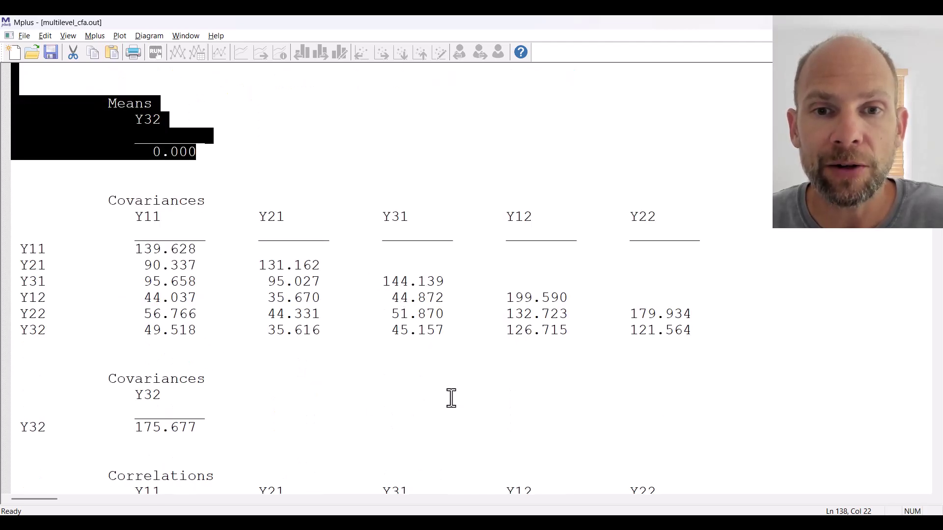
pyautogui.scroll(-4, 356, 271)
pyautogui.scroll(-2, 355, 271)
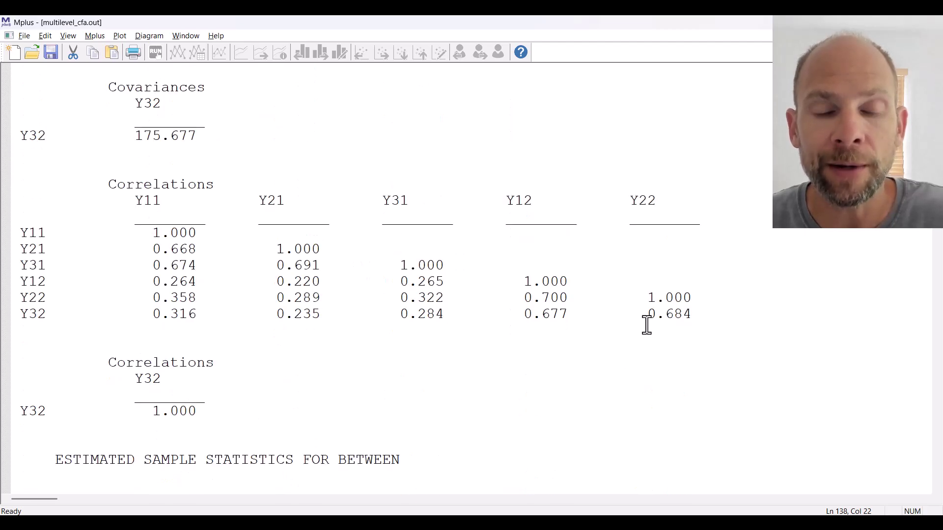
pyautogui.scroll(-6, 537, 297)
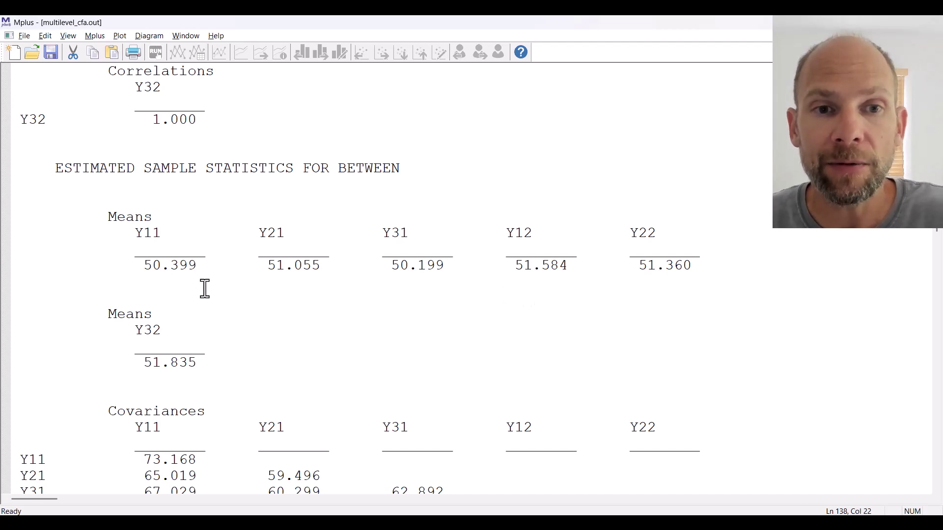
pyautogui.scroll(-4, 231, 260)
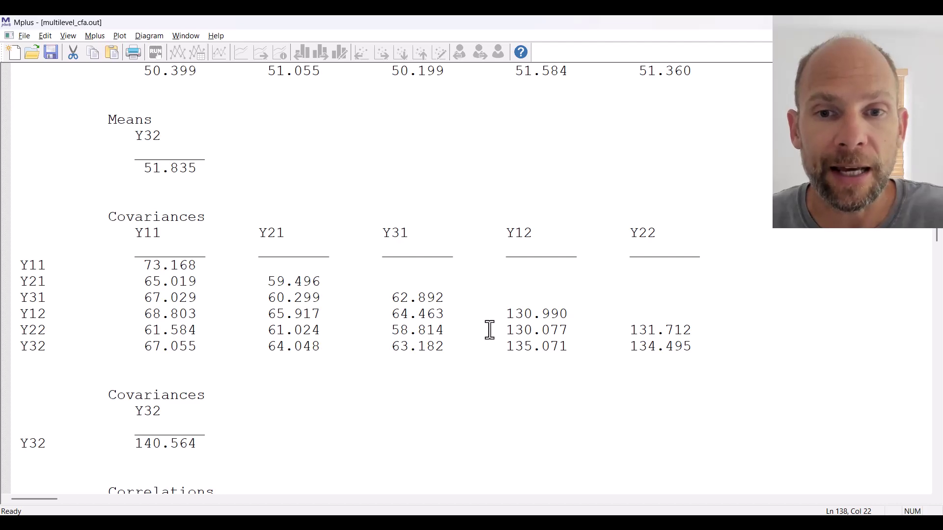
pyautogui.scroll(-6, 486, 326)
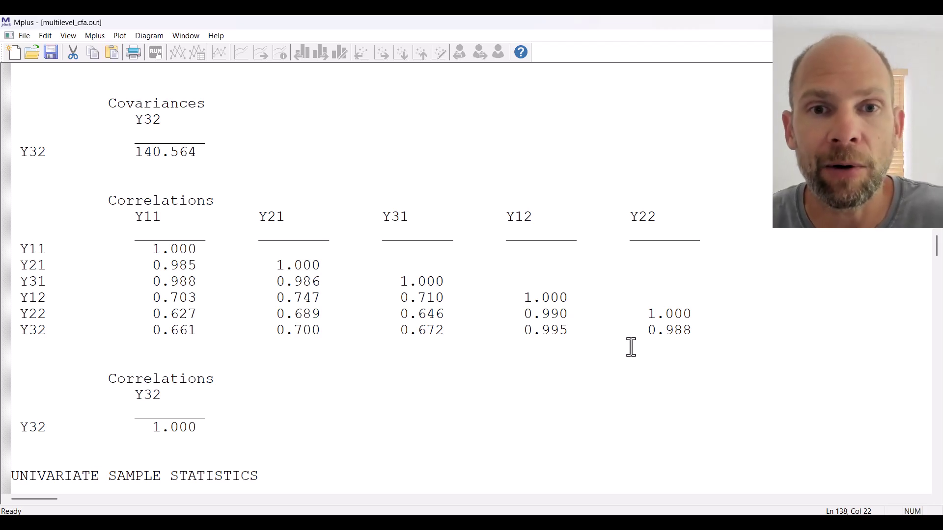
# Step: Review the univariate sample statistics and highlight the model estimation termination line above Model Fit Information
pyautogui.scroll(-10, 484, 307)
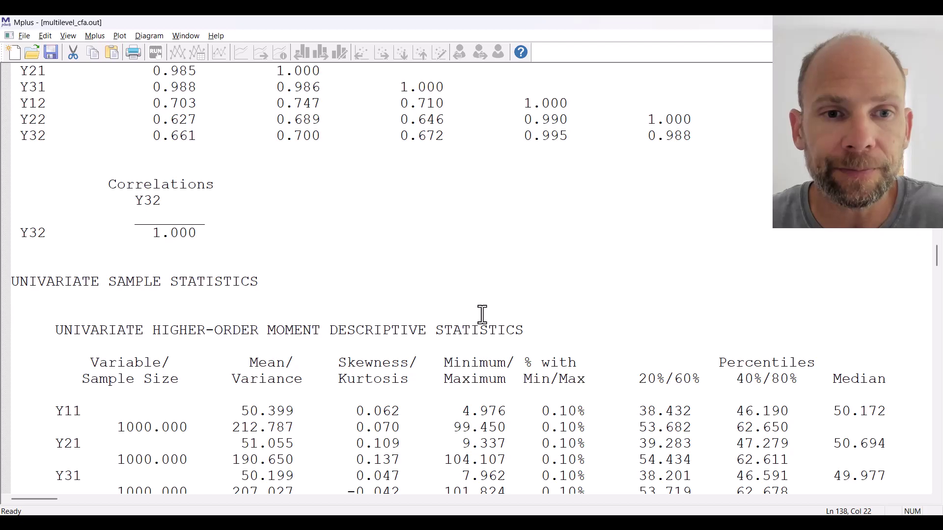
pyautogui.scroll(2, 437, 300)
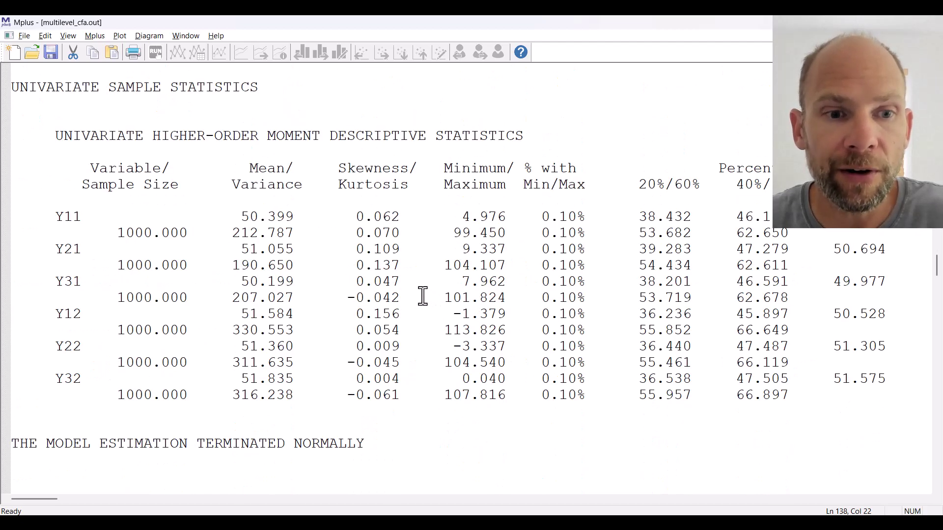
pyautogui.scroll(-2, 415, 293)
pyautogui.scroll(-2, 413, 289)
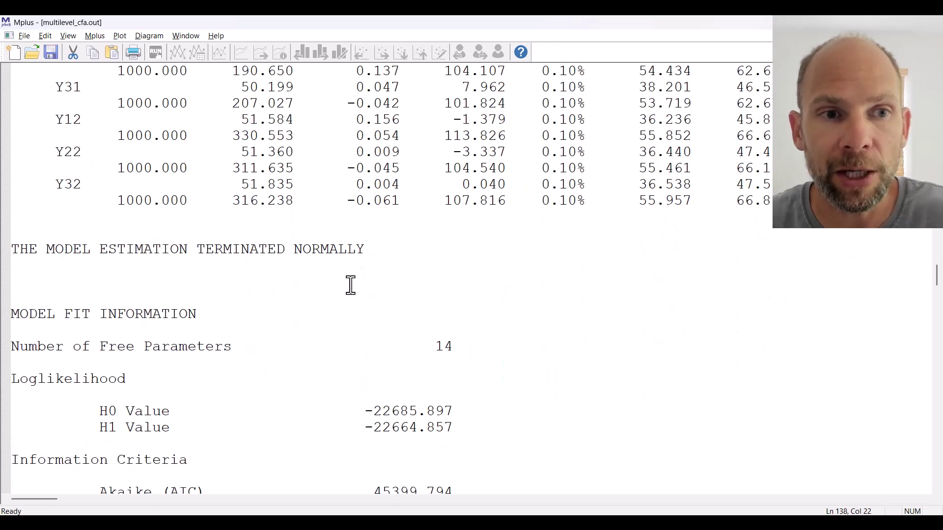
pyautogui.moveTo(12, 250); pyautogui.dragTo(390, 255)
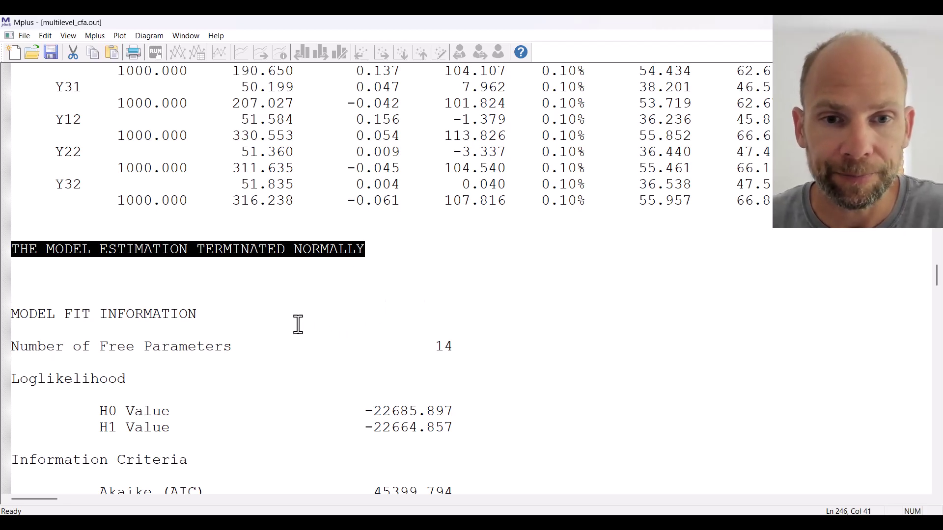
# Step: Highlight the value and the p-value of the Chi-Square Test of Model Fit
pyautogui.scroll(-4, 291, 323)
pyautogui.scroll(-2, 291, 323)
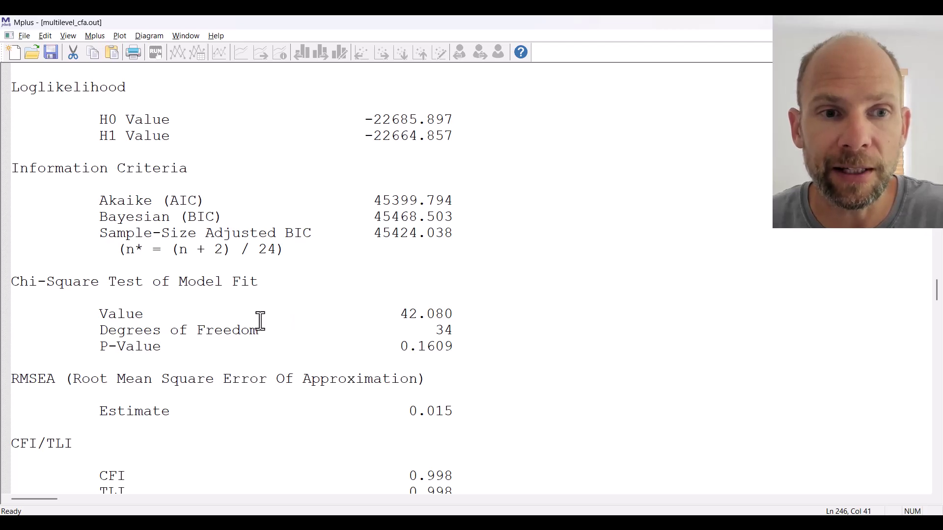
pyautogui.moveTo(346, 316); pyautogui.dragTo(476, 316)
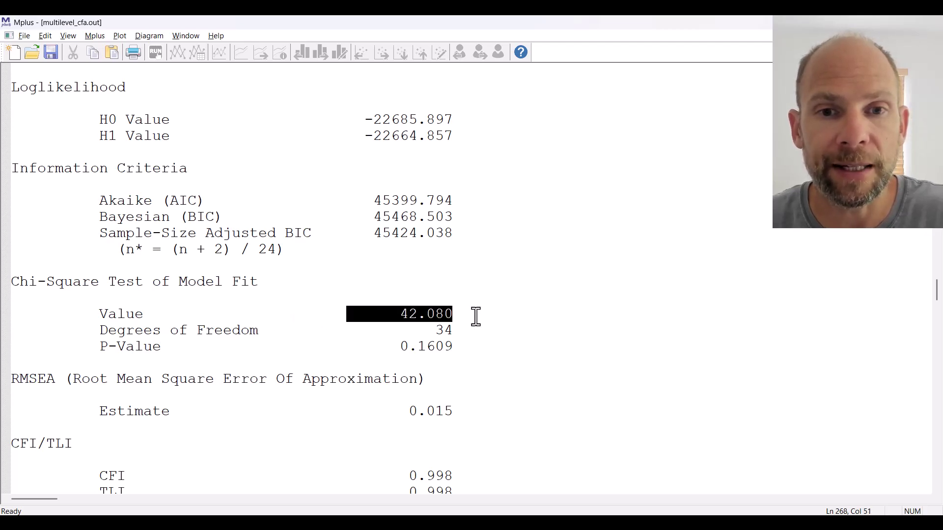
pyautogui.moveTo(392, 347); pyautogui.dragTo(452, 347)
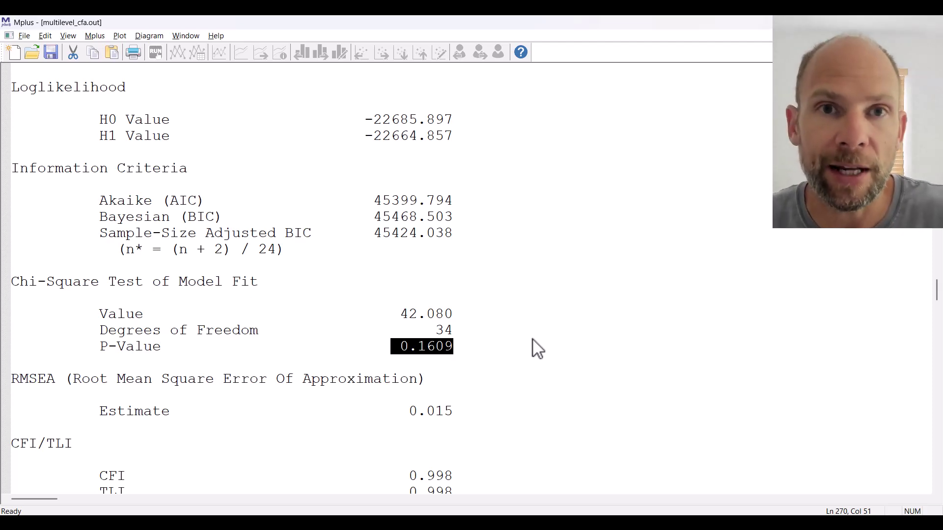
# Step: Highlight the RMSEA estimate and the CFI and TLI values in the model fit information
pyautogui.scroll(-4, 520, 331)
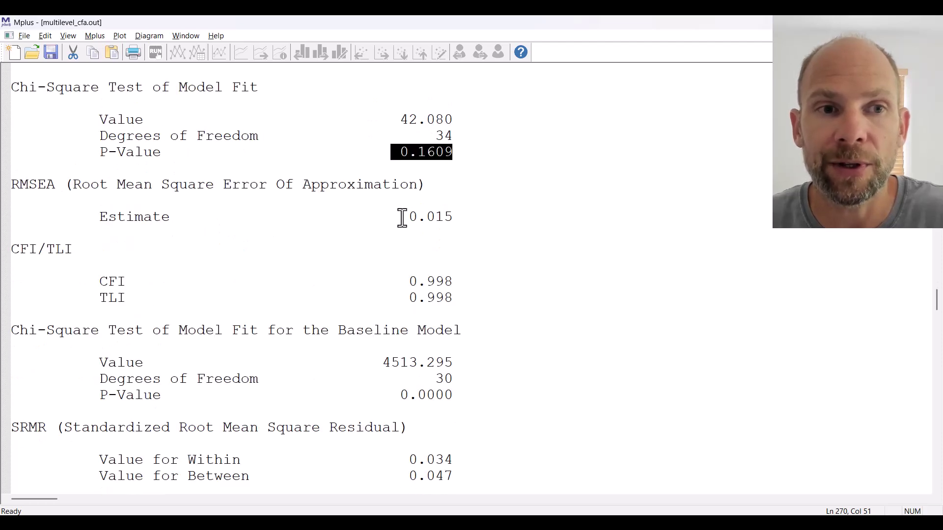
pyautogui.moveTo(400, 217); pyautogui.dragTo(454, 216)
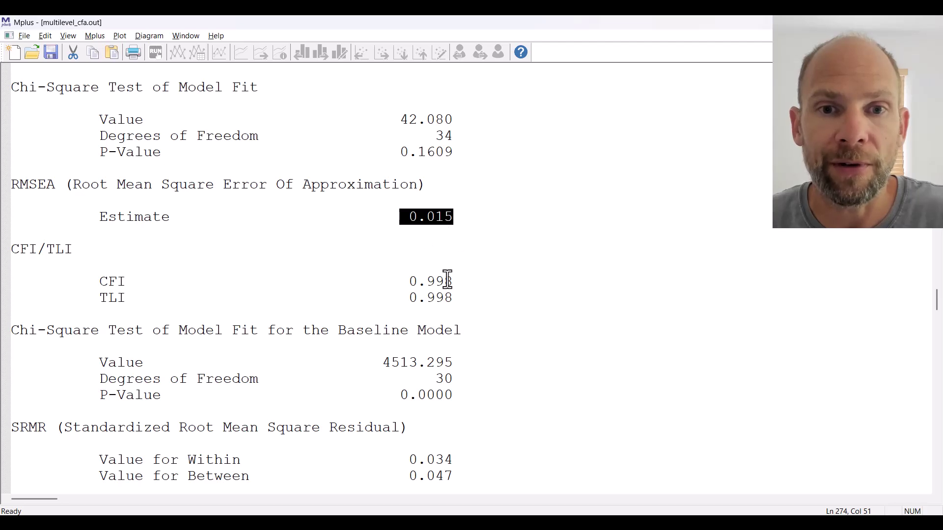
pyautogui.moveTo(411, 282); pyautogui.dragTo(457, 296)
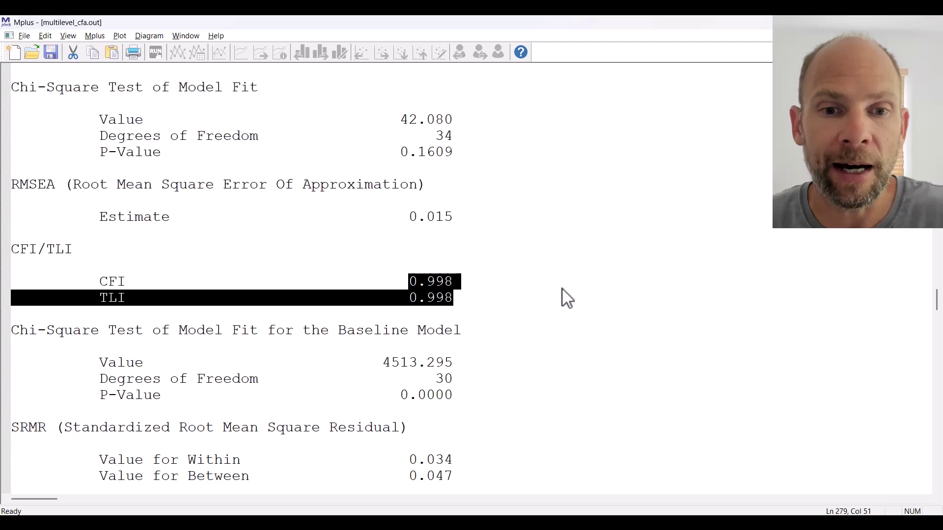
# Step: Highlight the R2 WITH R1 covariance and the R1 and R2 variances in the within-level Model Results
pyautogui.scroll(-4, 562, 288)
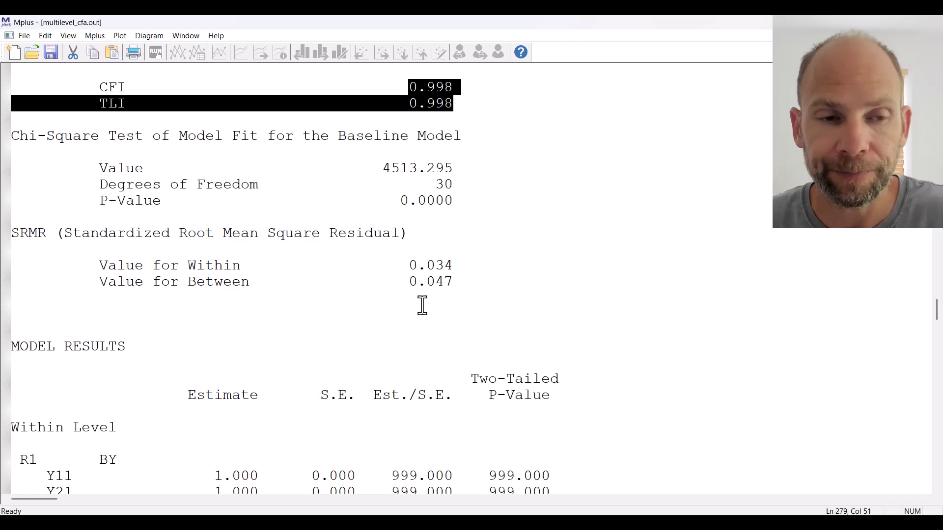
pyautogui.scroll(-2, 393, 298)
pyautogui.scroll(-2, 393, 298)
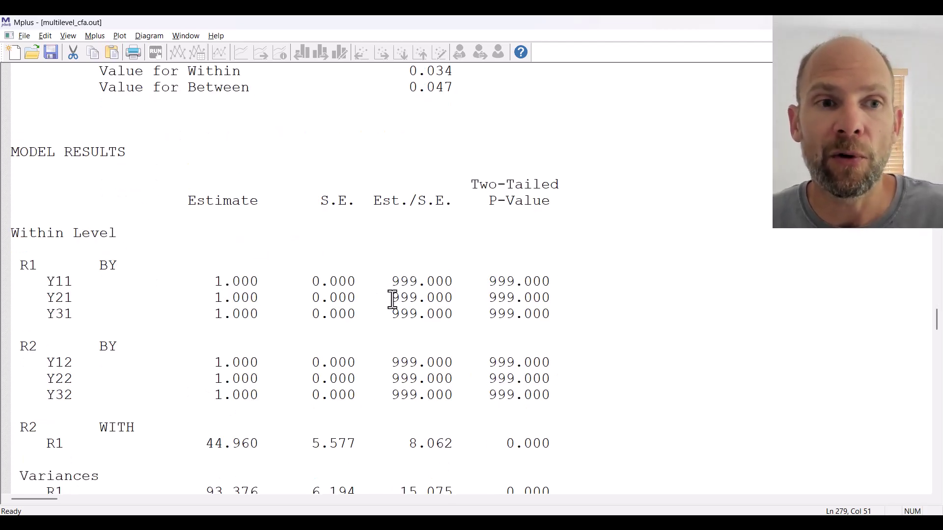
pyautogui.scroll(-2, 120, 251)
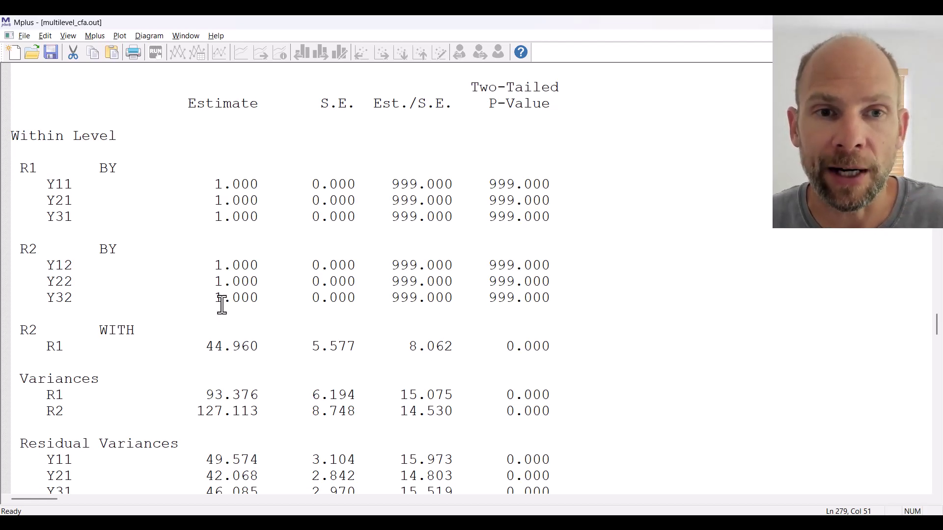
pyautogui.scroll(-2, 219, 278)
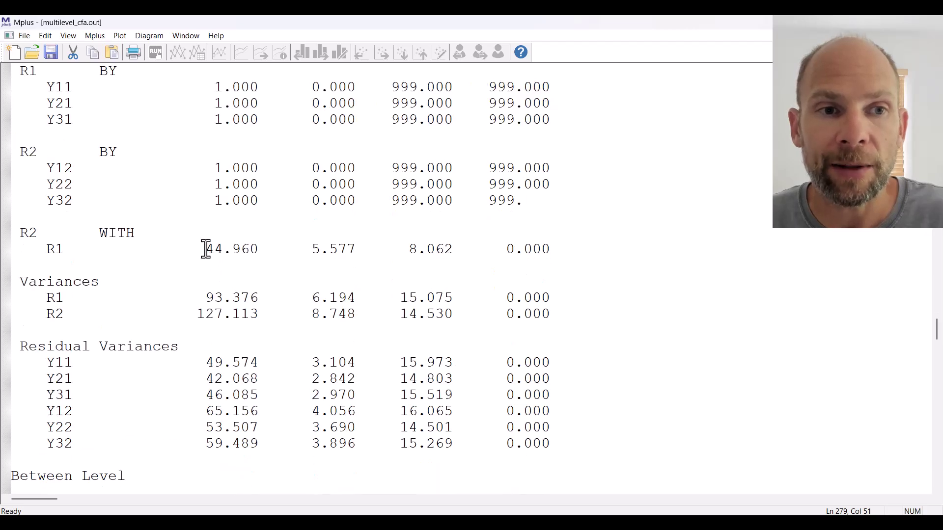
pyautogui.moveTo(204, 249); pyautogui.dragTo(261, 250)
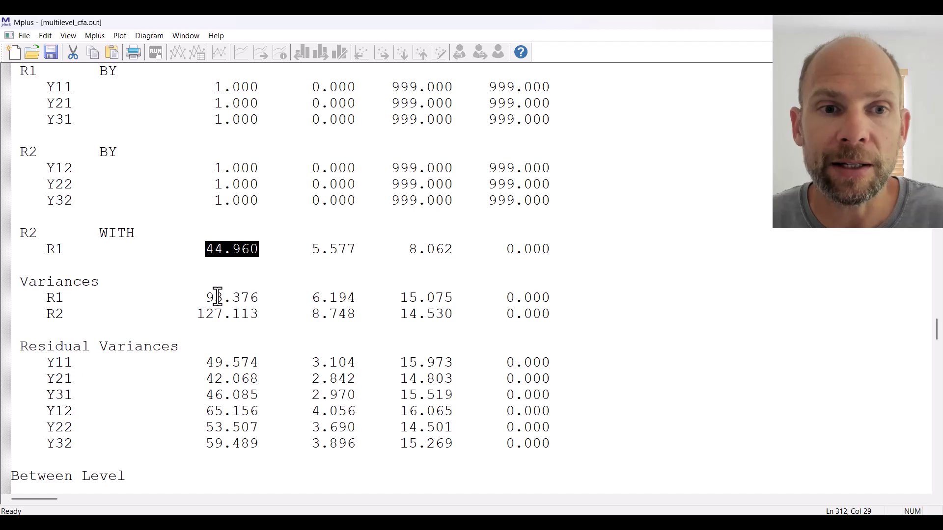
pyautogui.moveTo(205, 297); pyautogui.dragTo(259, 315)
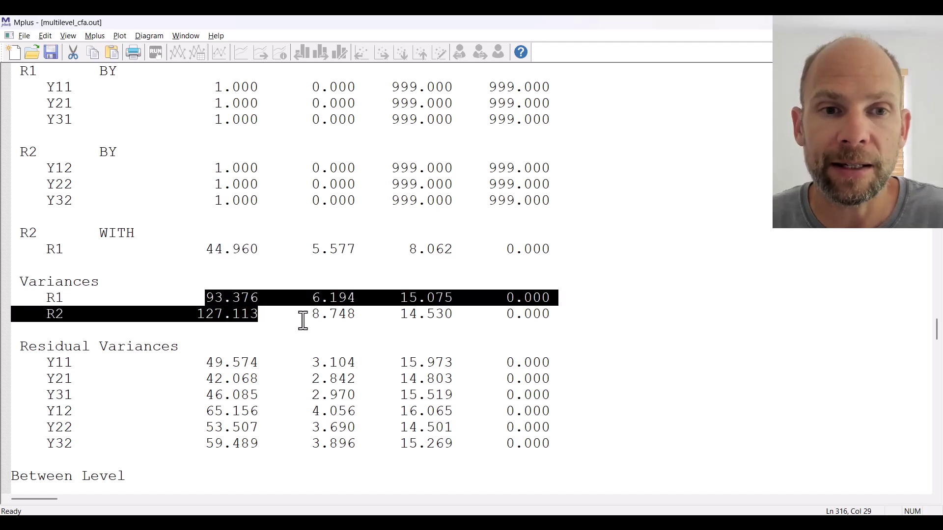
pyautogui.scroll(-2, 284, 300)
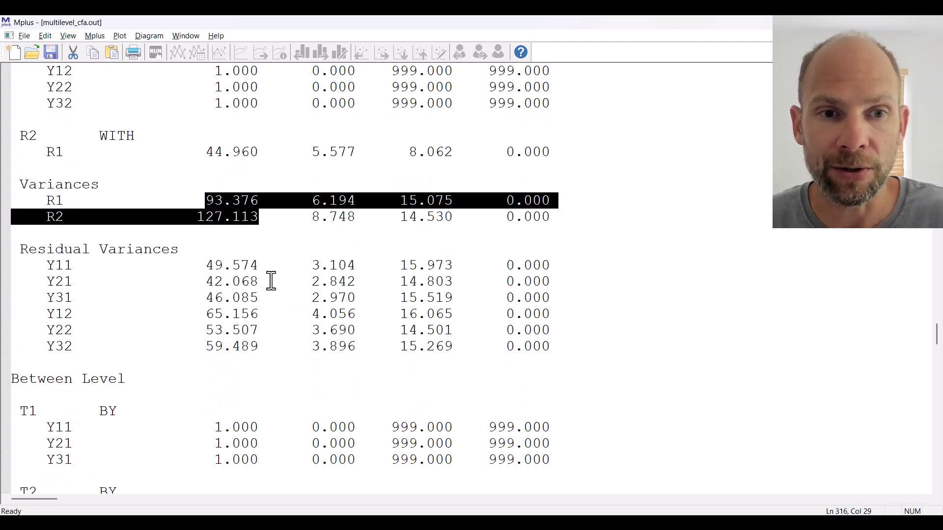
# Step: Highlight the within-level residual variances of Y11 to Y32 and the R2 WITH R1 covariance in the unstandardized results
pyautogui.moveTo(205, 265); pyautogui.dragTo(269, 343)
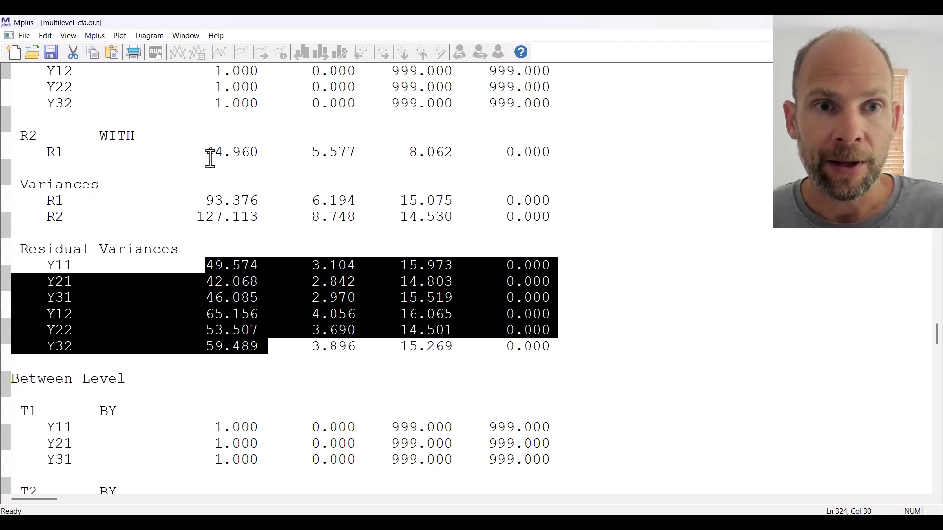
pyautogui.moveTo(206, 151); pyautogui.dragTo(265, 152)
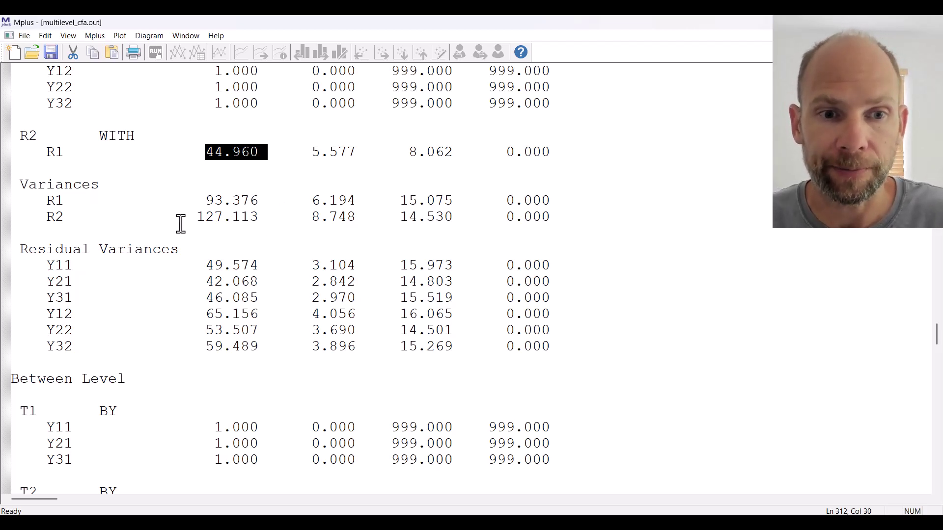
# Step: Highlight the T2 WITH T1 covariance and the T1 and T2 means in the between-level Model Results
pyautogui.scroll(-4, 181, 224)
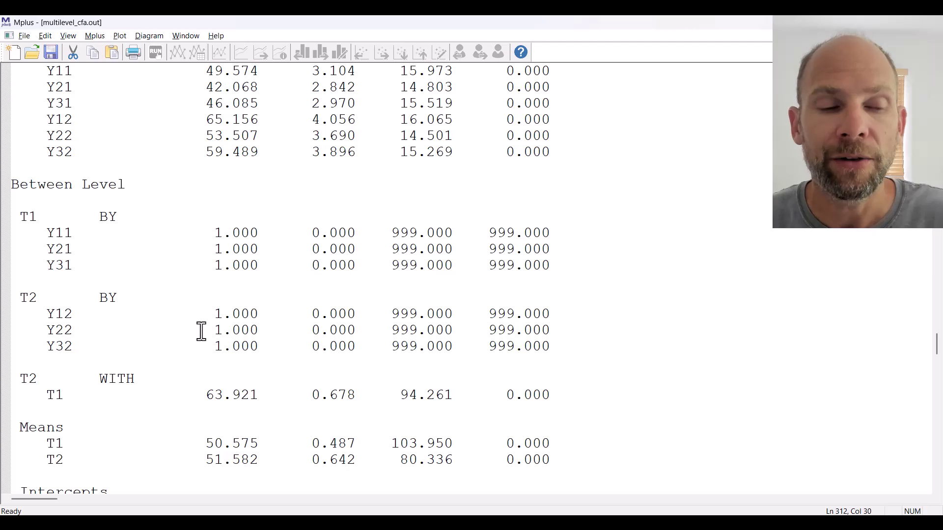
pyautogui.scroll(-4, 216, 279)
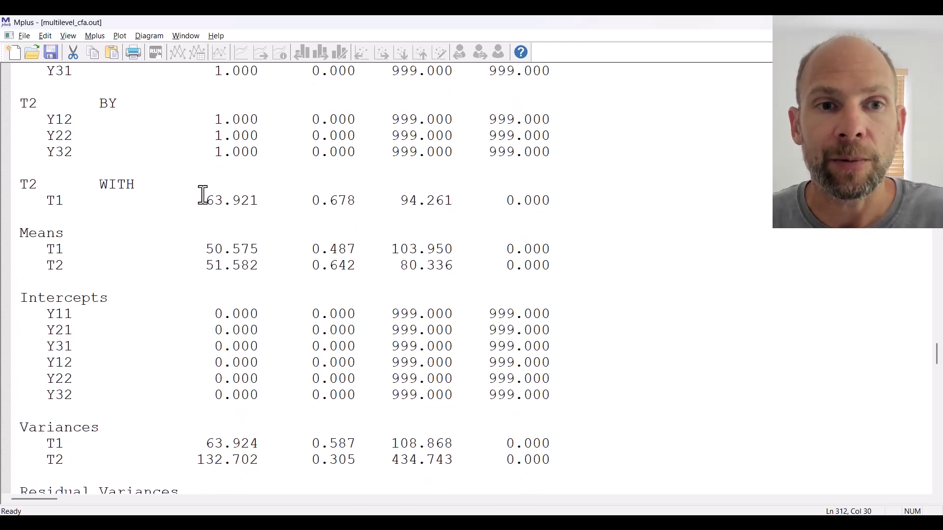
pyautogui.moveTo(205, 202); pyautogui.dragTo(258, 208)
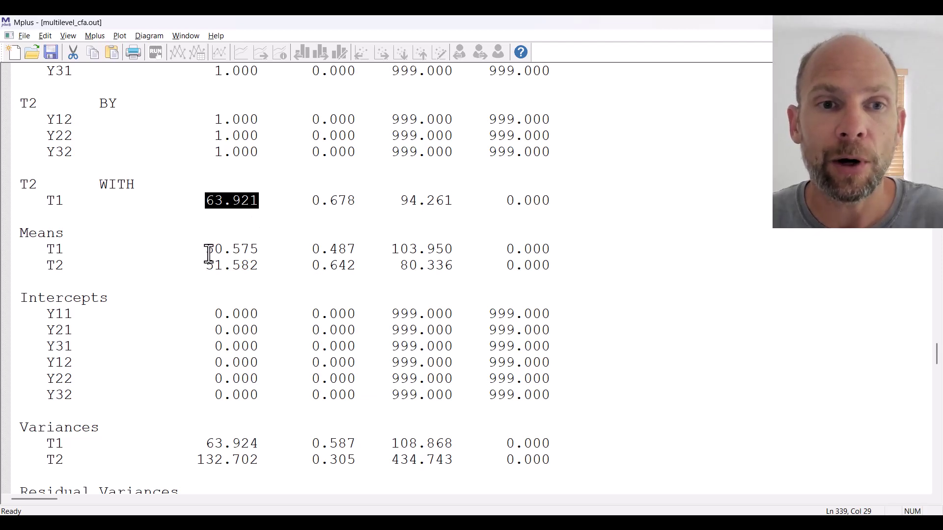
pyautogui.moveTo(206, 249); pyautogui.dragTo(261, 272)
# Step: Highlight the between-level intercepts of Y11 to Y32 and the means and variances of T1 and T2
pyautogui.scroll(-2, 261, 271)
pyautogui.moveTo(205, 216); pyautogui.dragTo(263, 296)
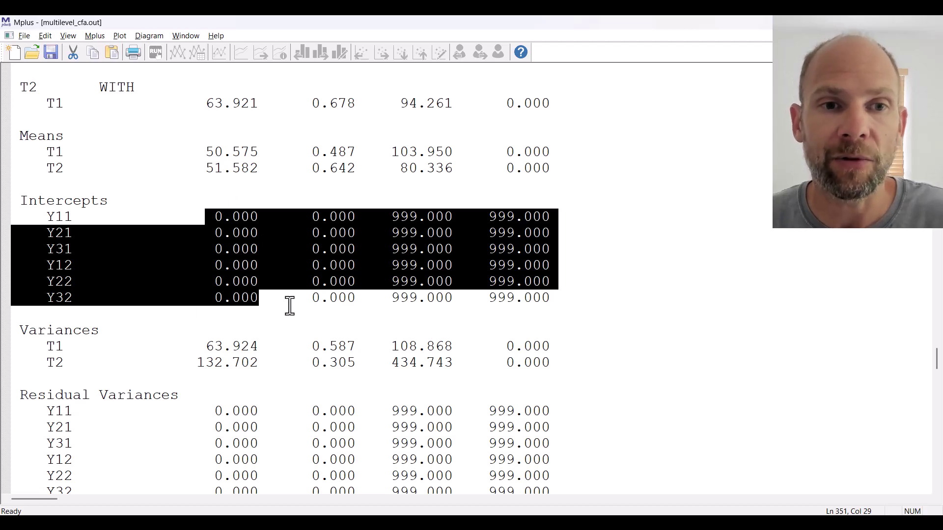
pyautogui.moveTo(199, 152); pyautogui.dragTo(259, 169)
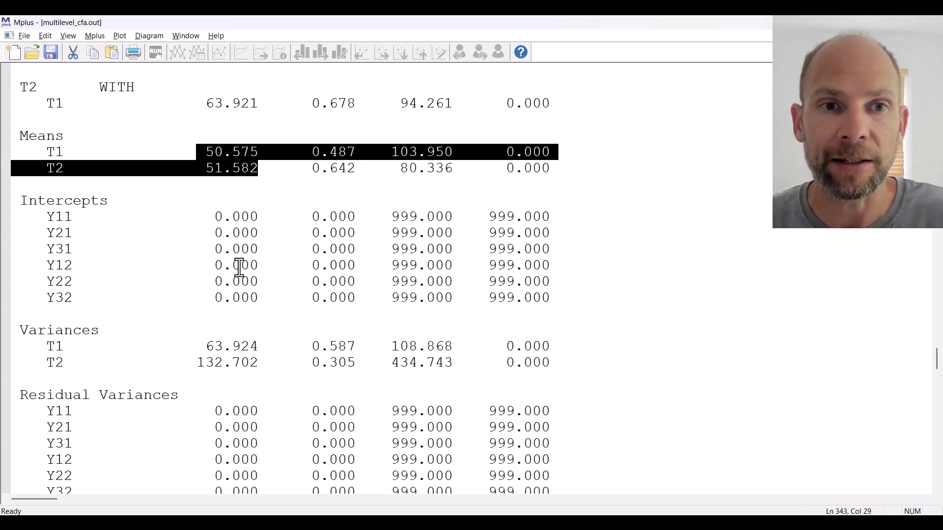
pyautogui.scroll(-2, 198, 252)
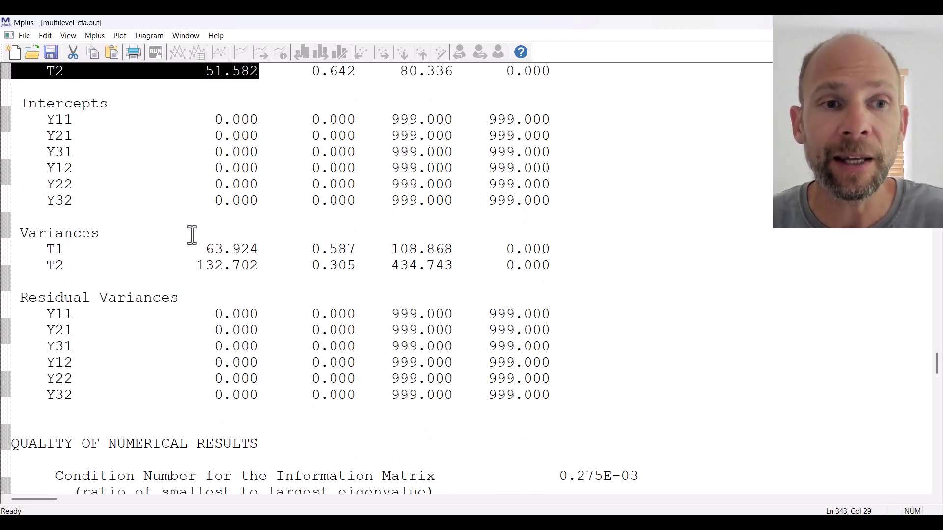
pyautogui.moveTo(205, 248); pyautogui.dragTo(259, 266)
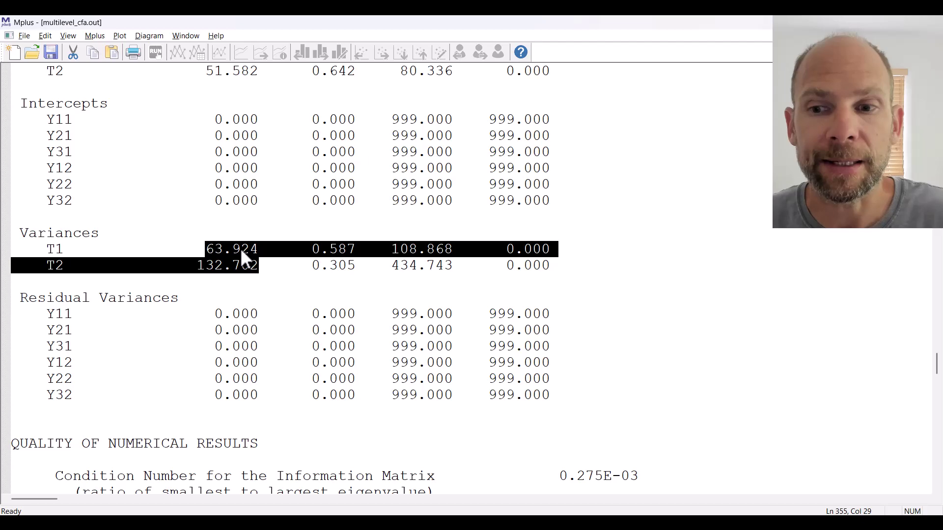
# Step: Review the within-level STDYX loadings and highlight the standardized R2 WITH R1 correlation
pyautogui.scroll(-4, 240, 248)
pyautogui.scroll(-2, 240, 248)
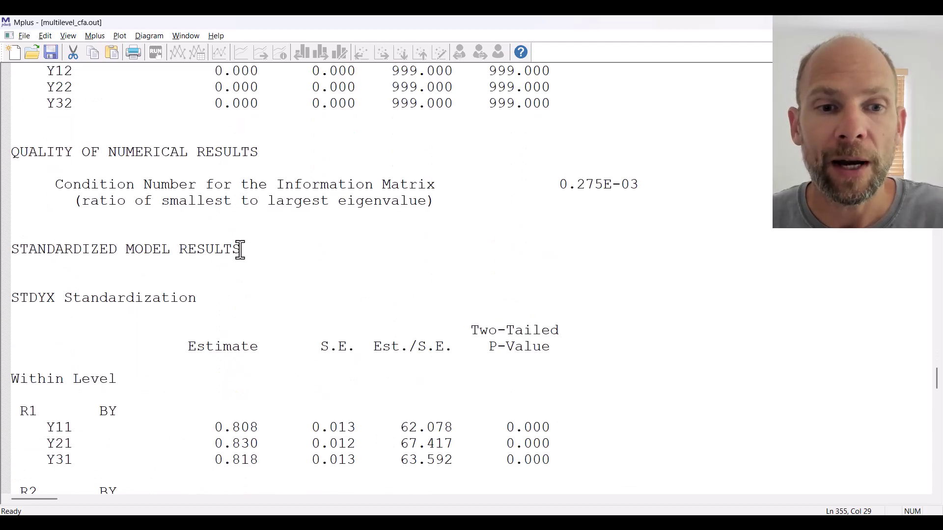
pyautogui.scroll(-4, 240, 249)
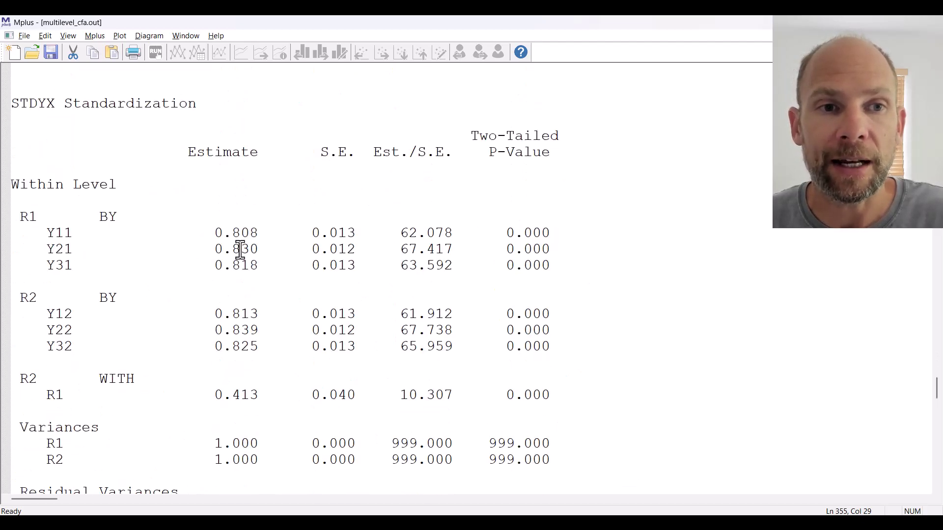
pyautogui.scroll(-2, 240, 248)
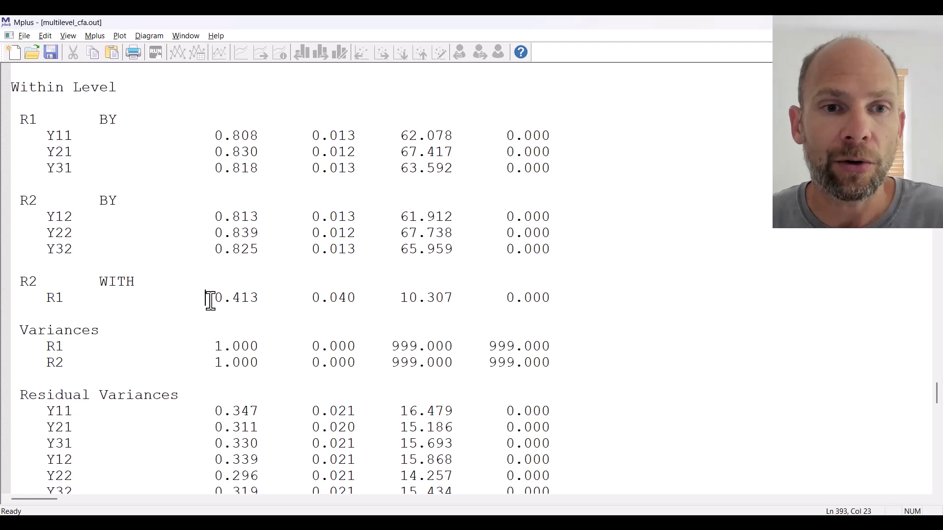
pyautogui.moveTo(206, 298); pyautogui.dragTo(266, 298)
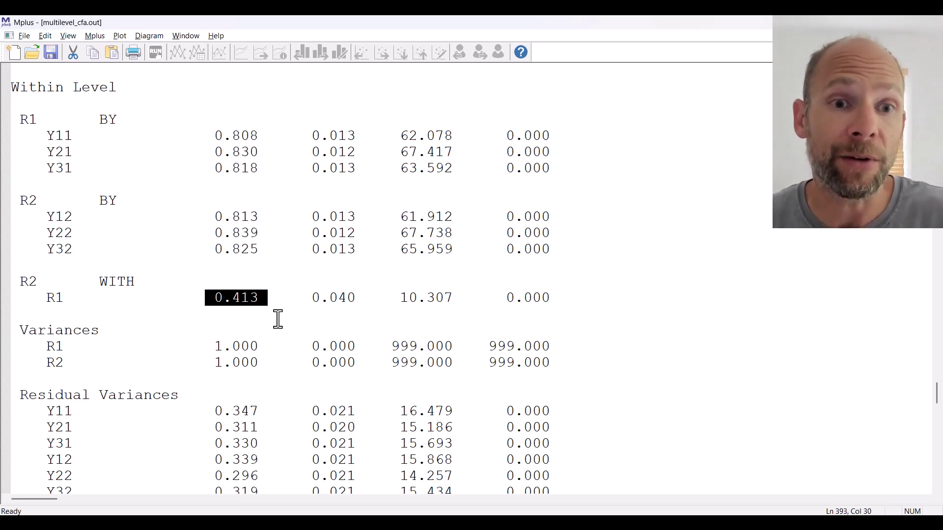
# Step: Highlight the standardized T2 WITH T1 correlation in the between-level STDYX results
pyautogui.scroll(-2, 173, 200)
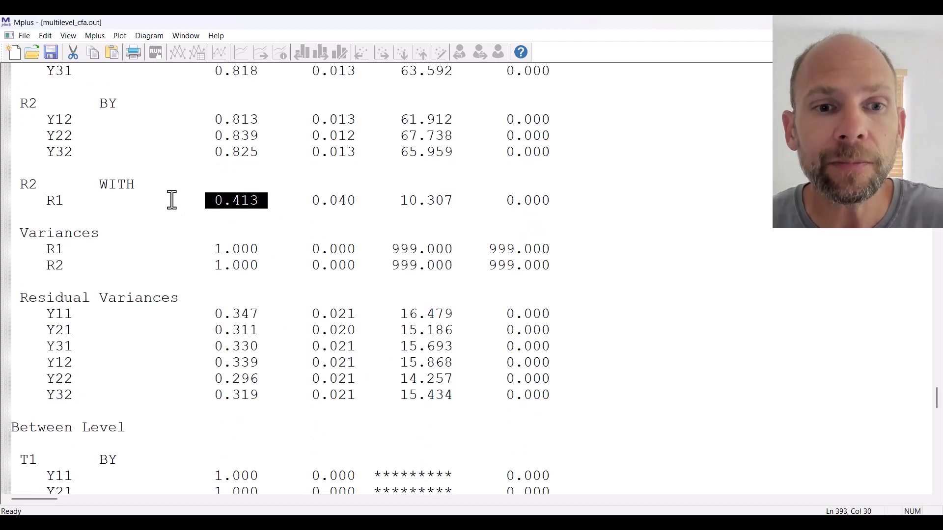
pyautogui.scroll(-2, 183, 238)
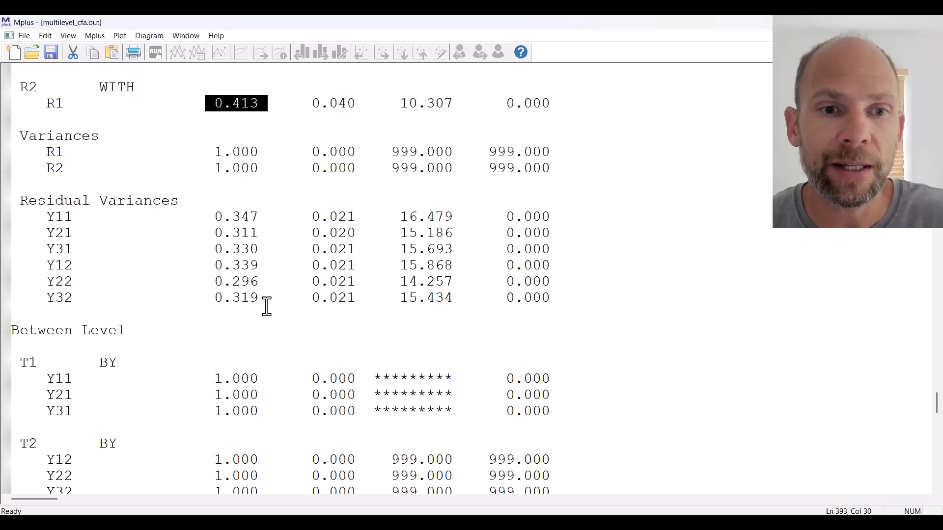
pyautogui.scroll(-6, 267, 219)
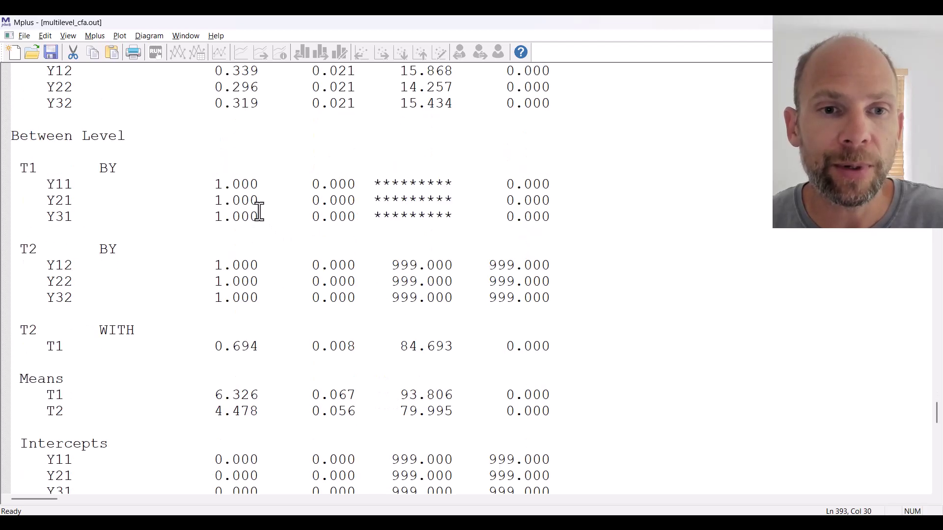
pyautogui.moveTo(206, 249); pyautogui.dragTo(267, 252)
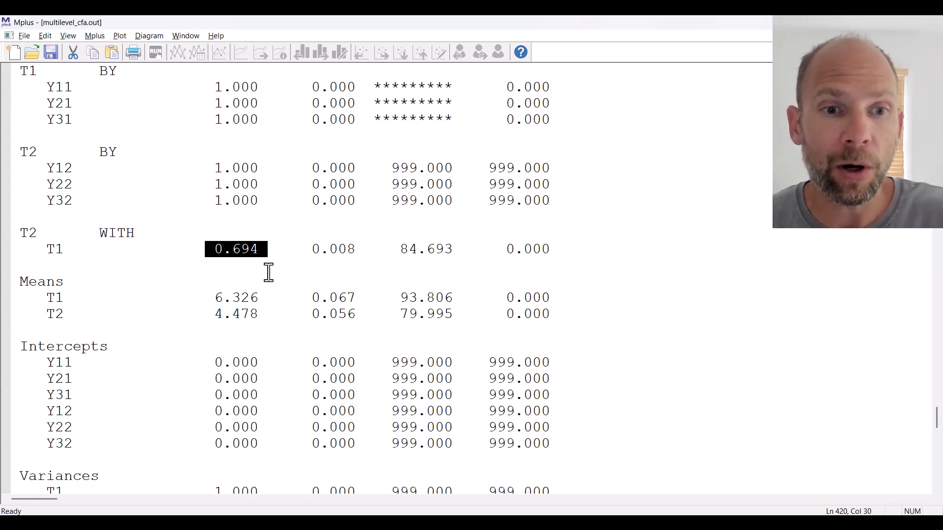
# Step: Examine the within-level and between-level R-SQUARE estimates for Y11 to Y32
pyautogui.scroll(-8, 257, 265)
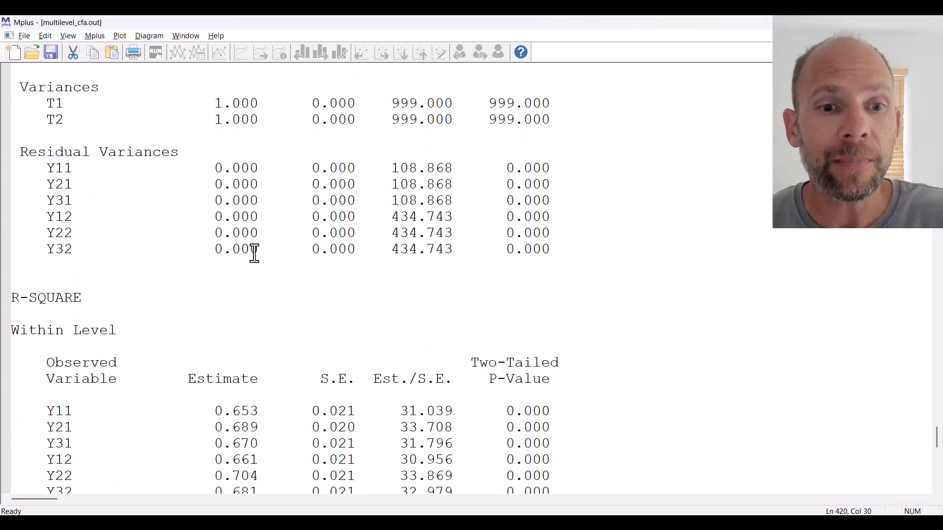
pyautogui.scroll(-4, 254, 253)
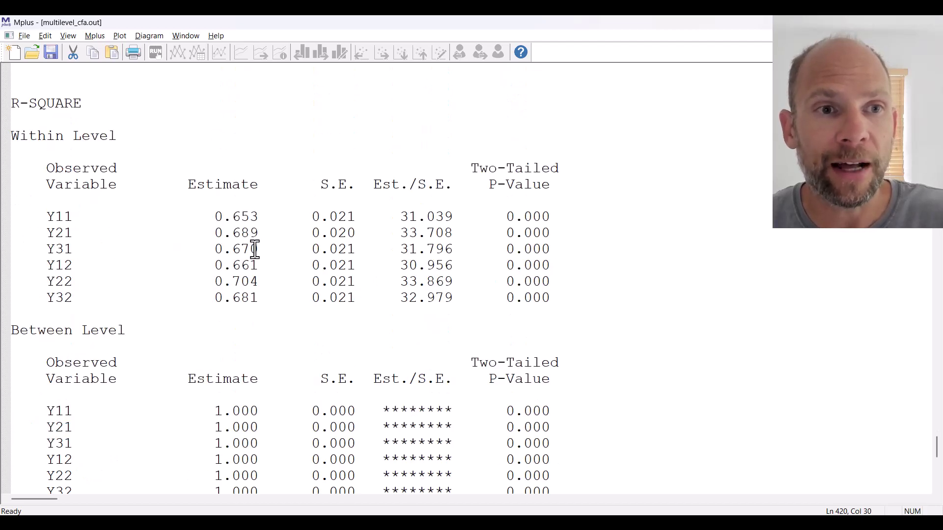
pyautogui.scroll(-2, 254, 248)
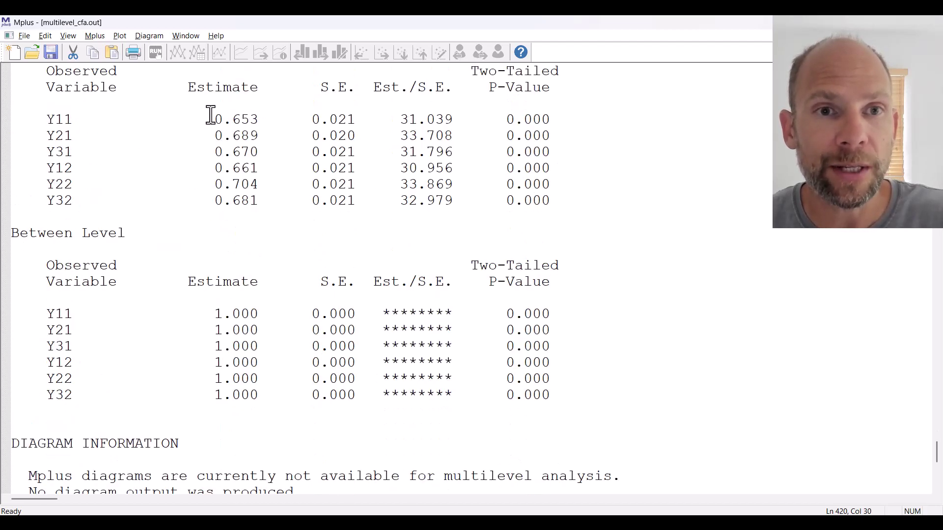